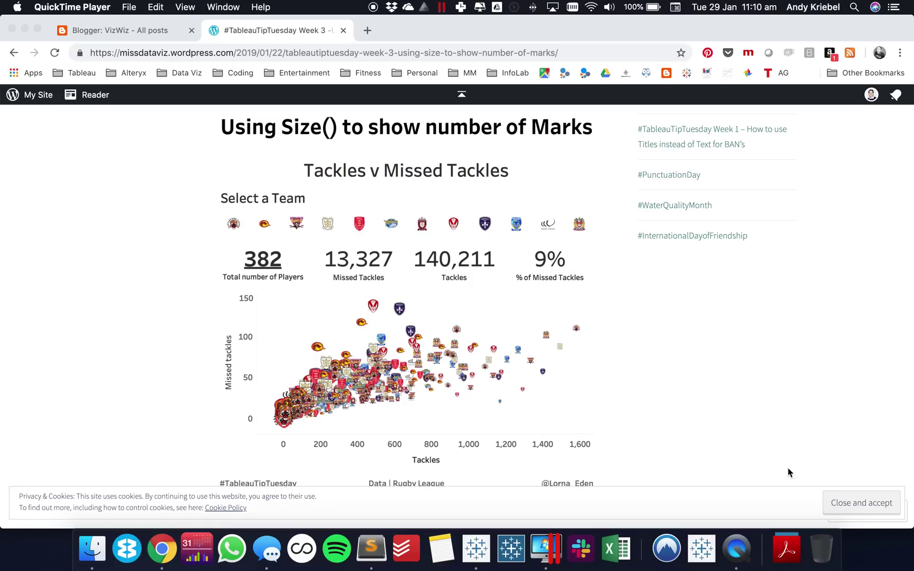
# Preview the embedded viz on Tableau Public from the blog, then close it
pyautogui.click(418, 347)
pyautogui.click(421, 321)
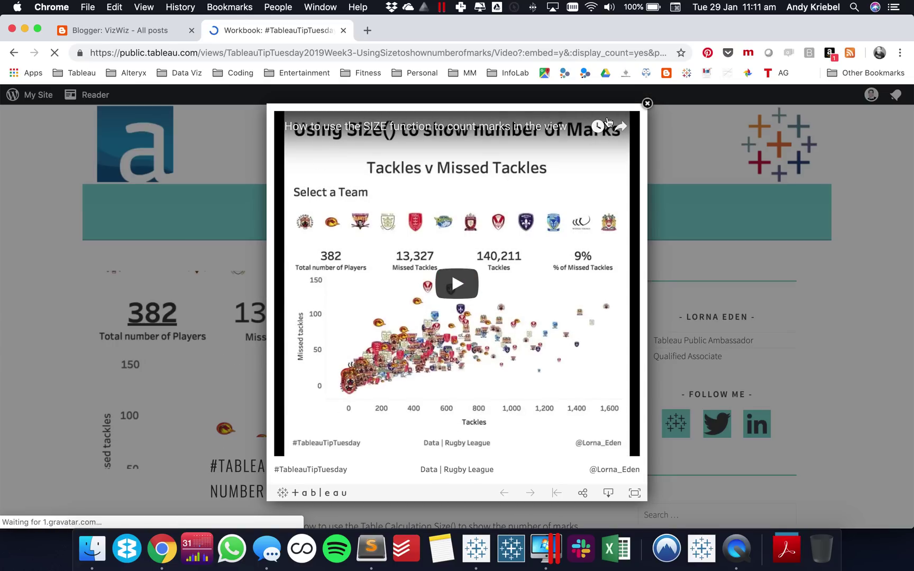
pyautogui.click(647, 103)
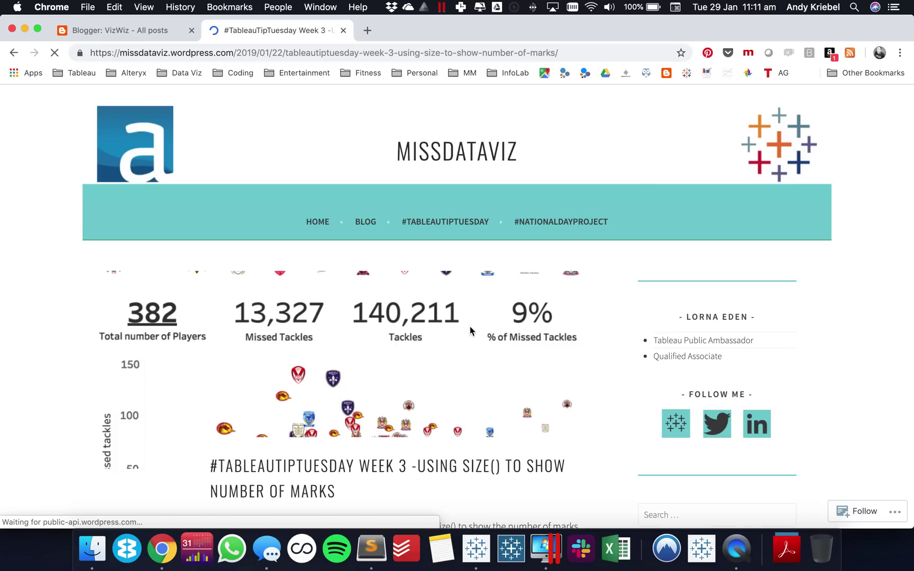
# Demo filtering to Catalans Dragons and lasso-selecting ten players, clear both, then unhide all sheets
pyautogui.click(476, 549)
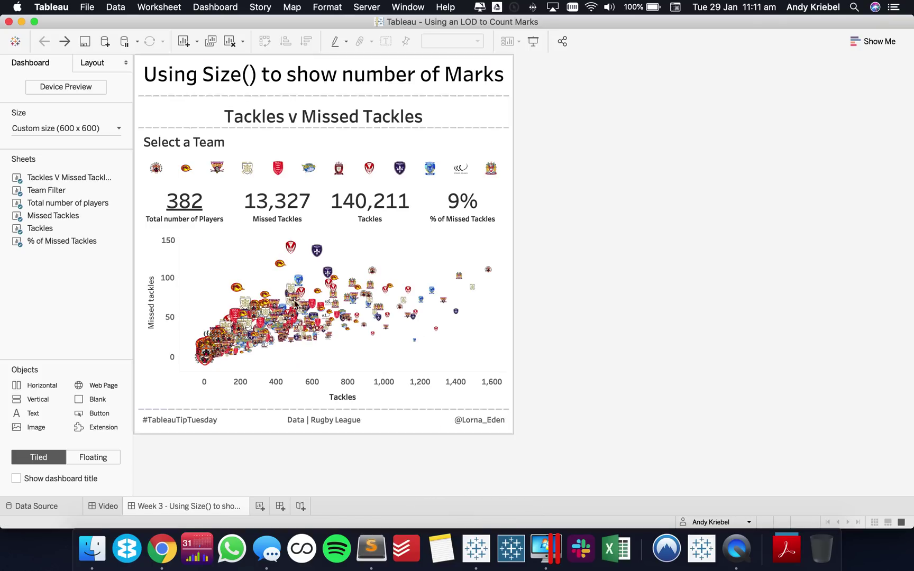
pyautogui.click(190, 172)
pyautogui.click(187, 170)
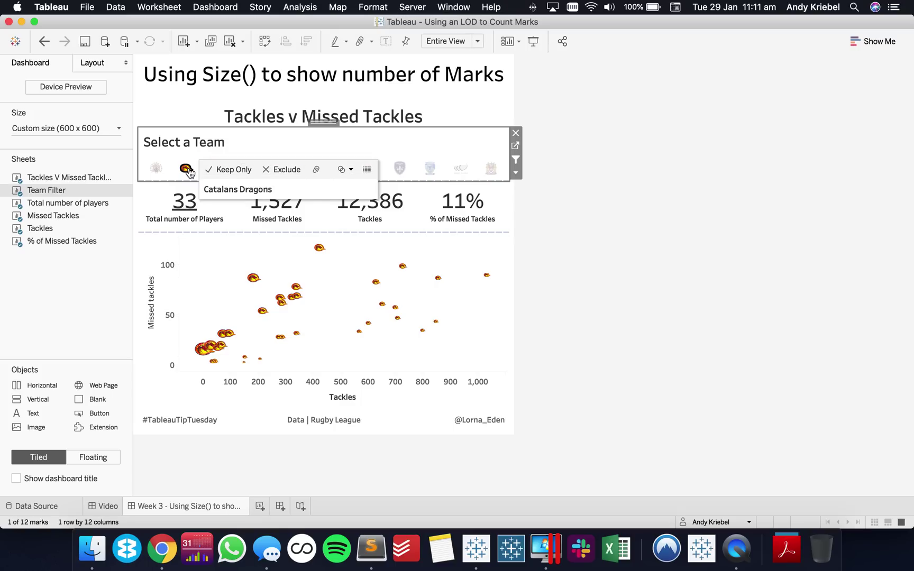
pyautogui.moveTo(252, 280)
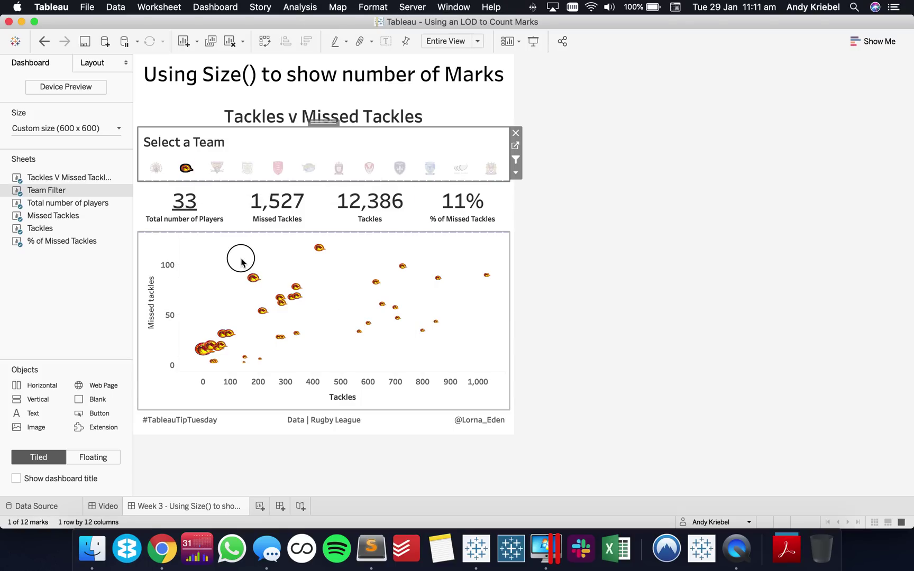
pyautogui.moveTo(241, 259); pyautogui.dragTo(313, 352)
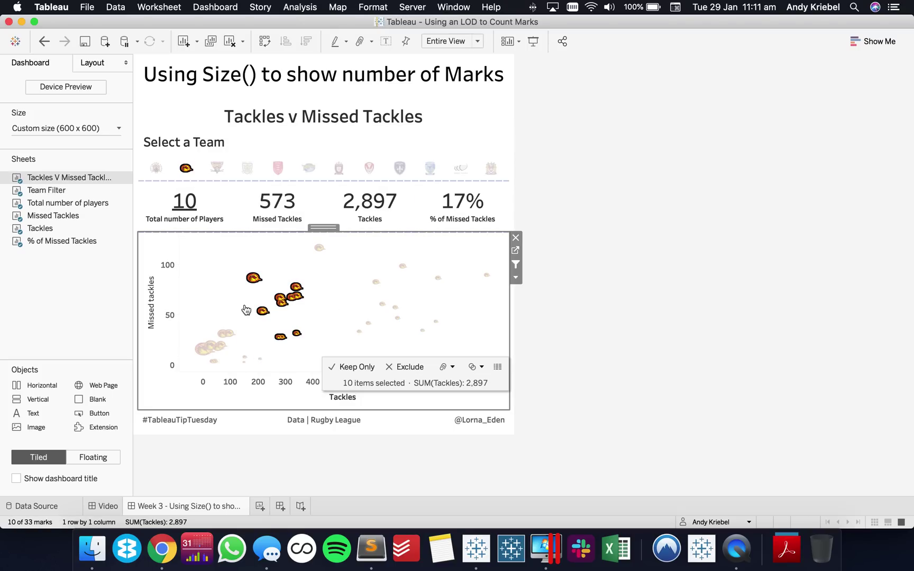
pyautogui.click(215, 278)
pyautogui.click(186, 168)
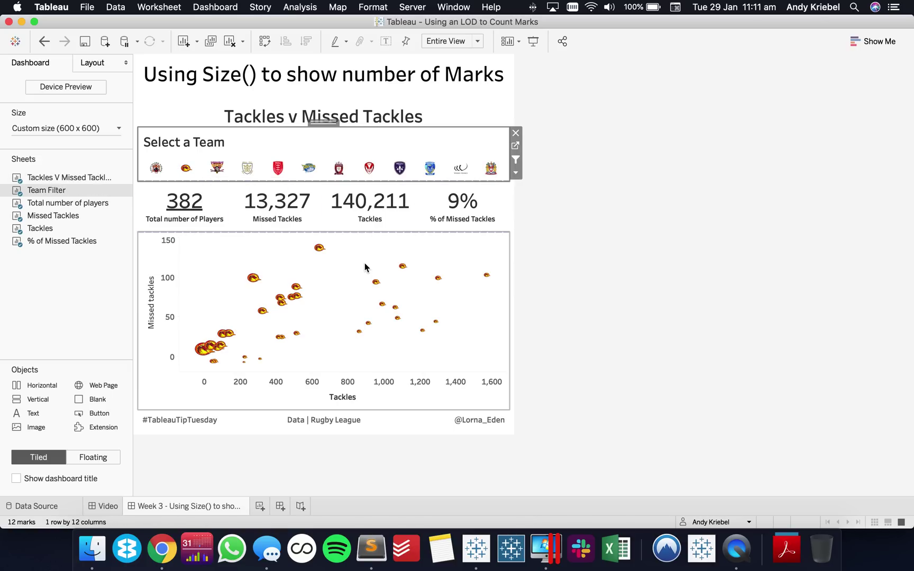
pyautogui.rightClick(189, 504)
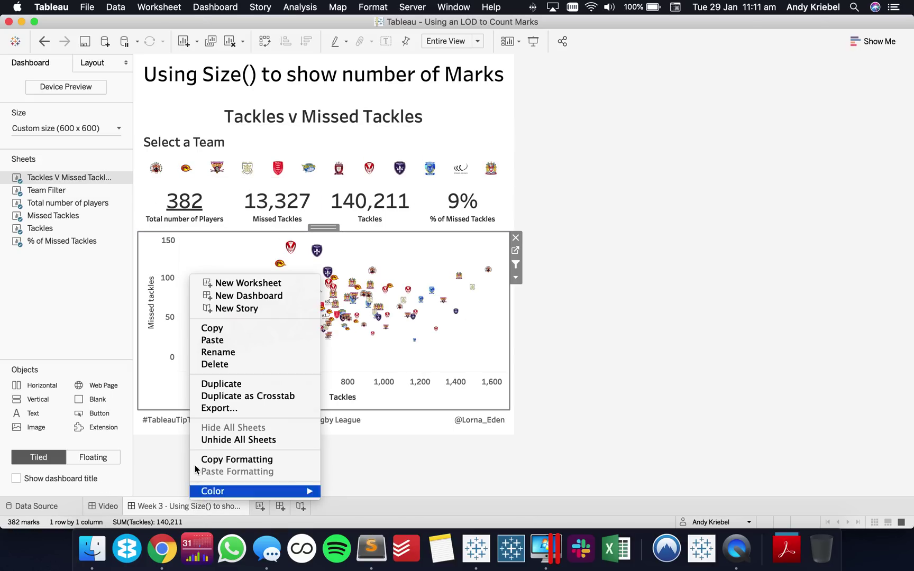
pyautogui.click(226, 439)
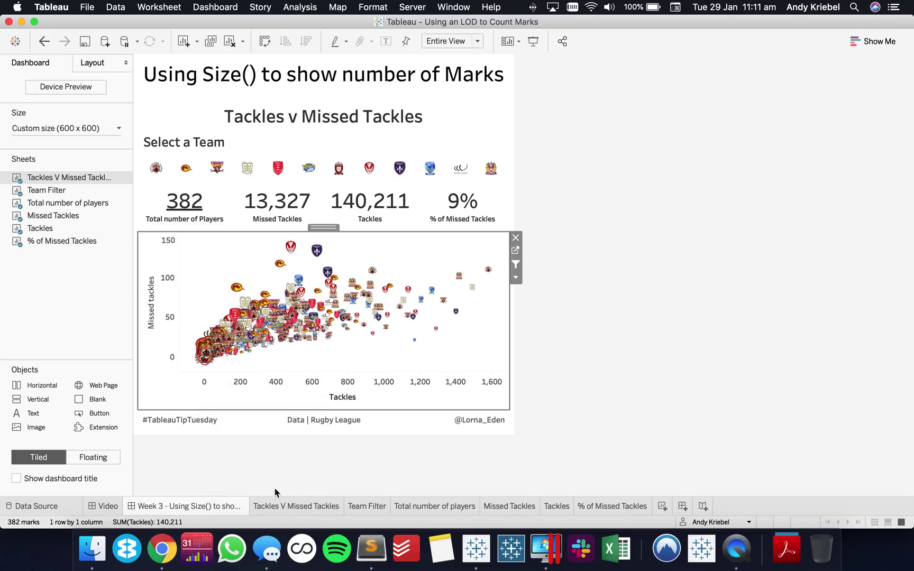
# On the Total number of players sheet, change the mark type from Polygon to Text
pyautogui.moveTo(304, 509)
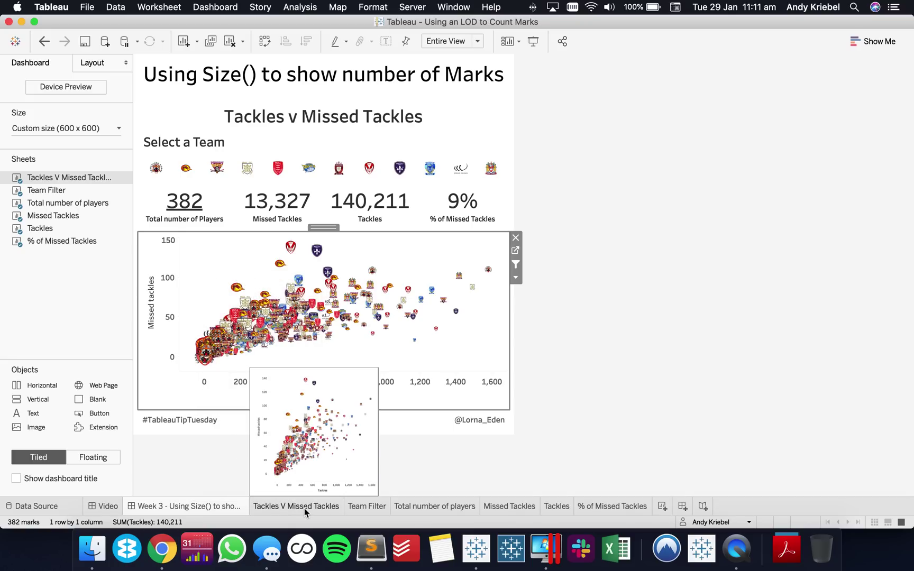
pyautogui.click(429, 507)
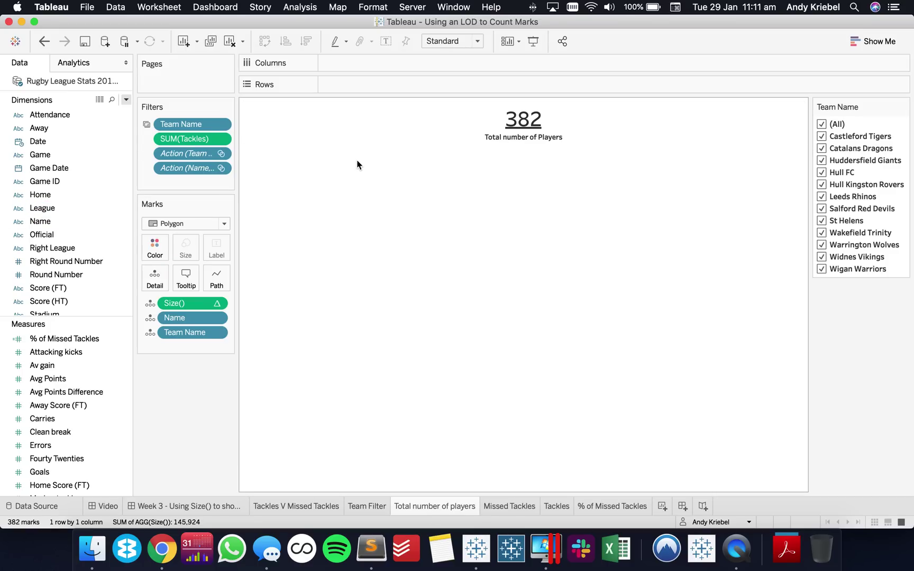
pyautogui.click(183, 224)
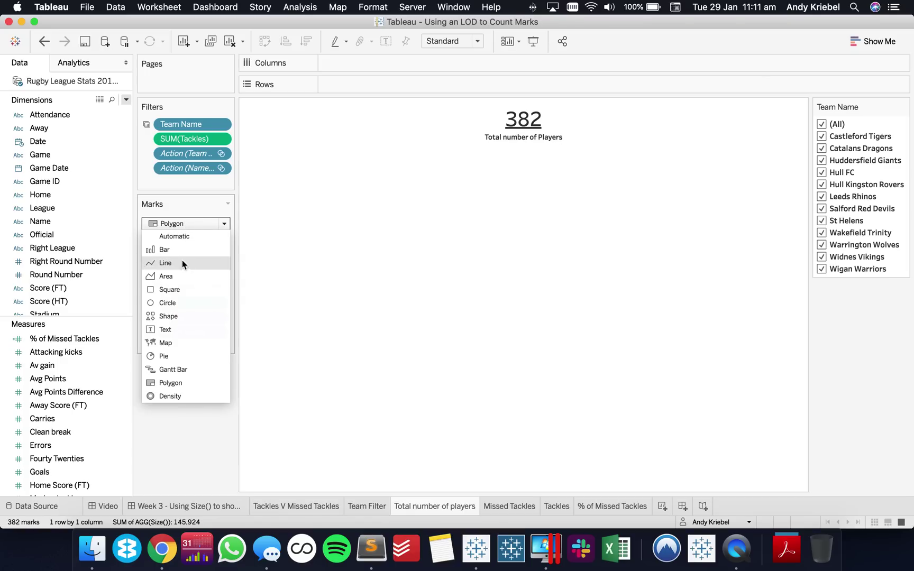
pyautogui.click(195, 333)
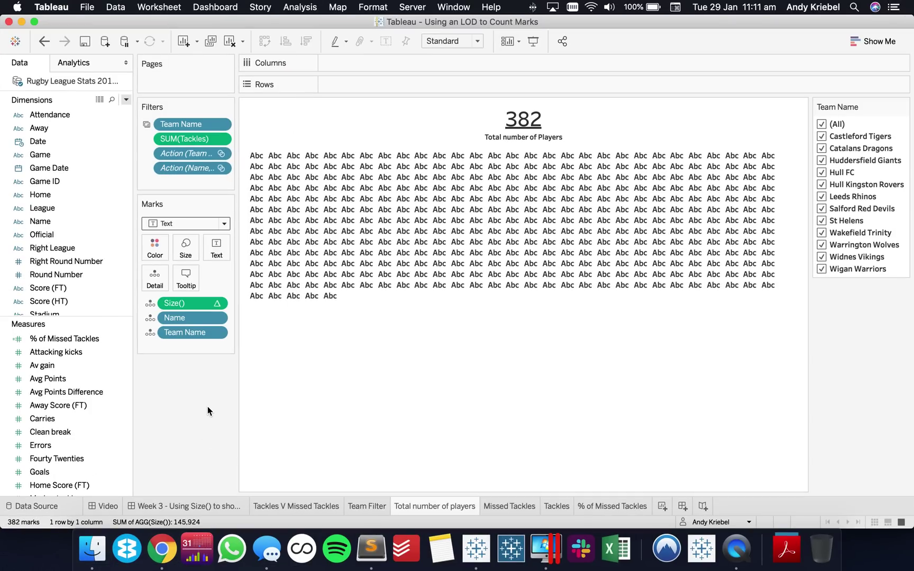
# Create calculated field 'Total number of Players' as { COUNTD([Name]+[Team Name]) }
pyautogui.click(126, 99)
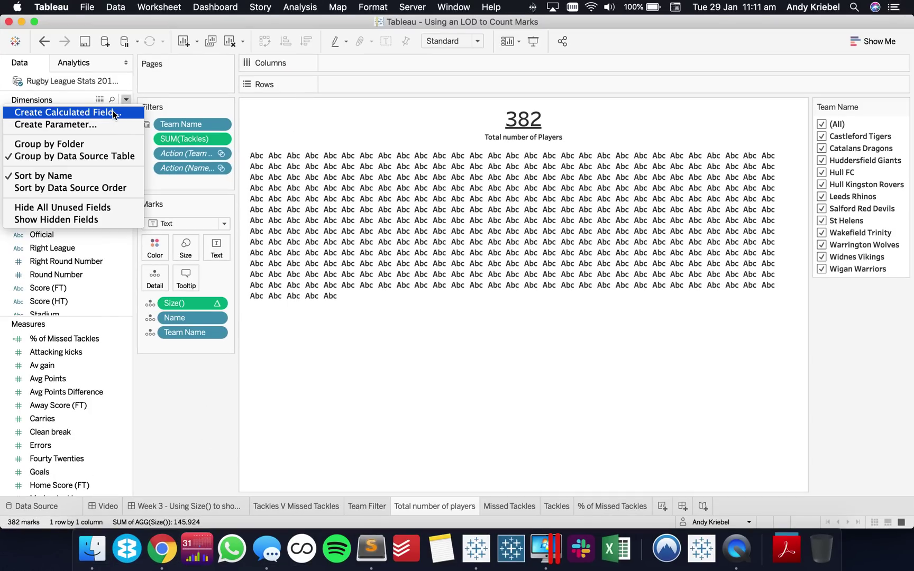
pyautogui.click(53, 112)
pyautogui.write('Total number of Players')
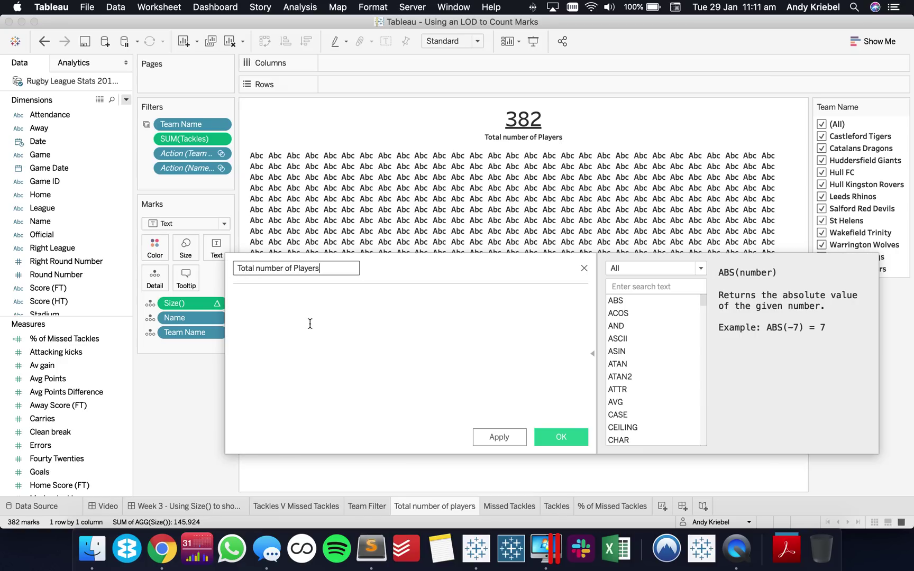
pyautogui.click(310, 323)
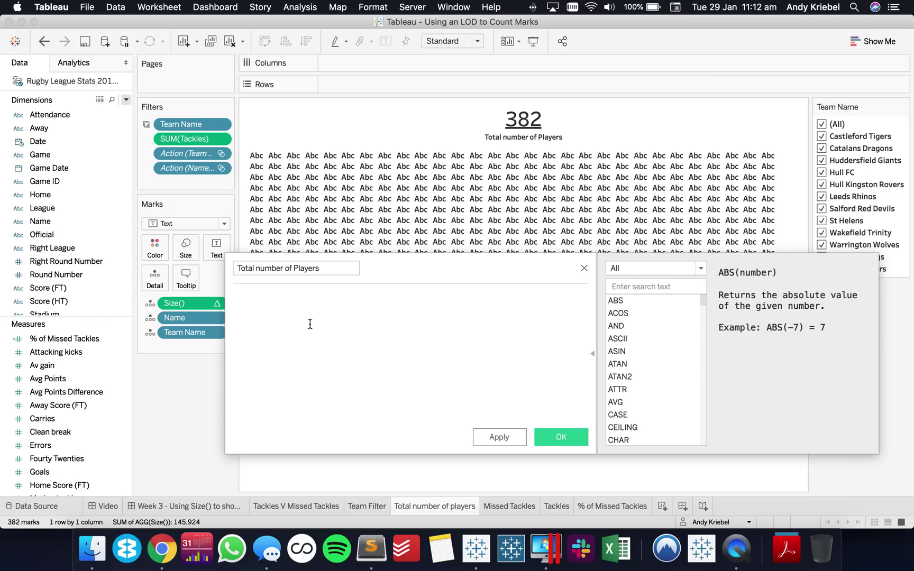
pyautogui.write('{ cound')
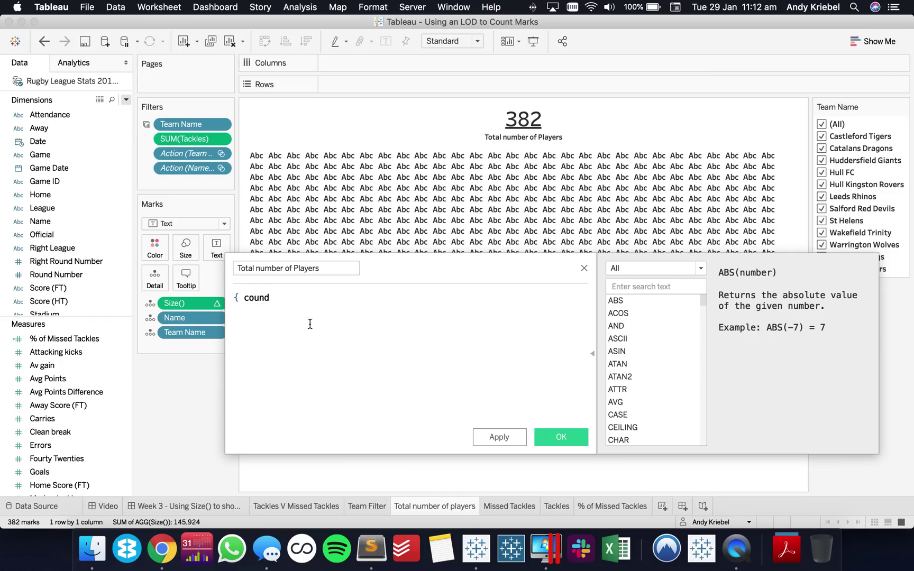
pyautogui.press('BackSpace')
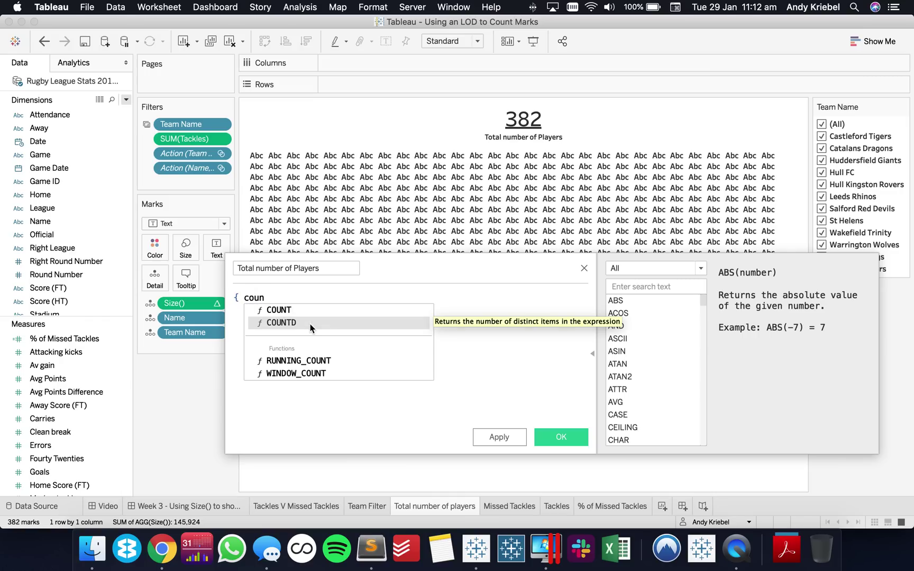
pyautogui.click(310, 324)
pyautogui.moveTo(197, 320); pyautogui.dragTo(281, 299)
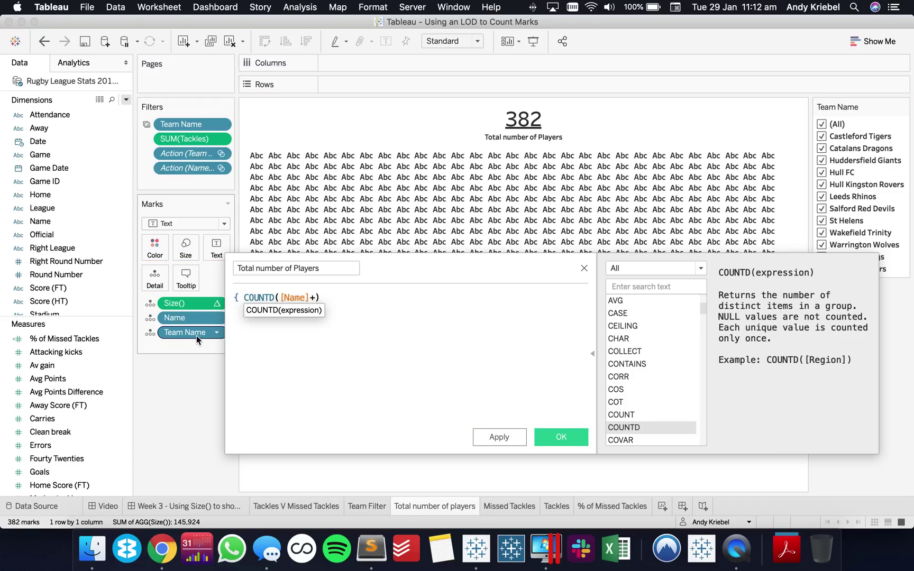
pyautogui.write('+')
pyautogui.moveTo(196, 335); pyautogui.dragTo(343, 309)
pyautogui.click(419, 301)
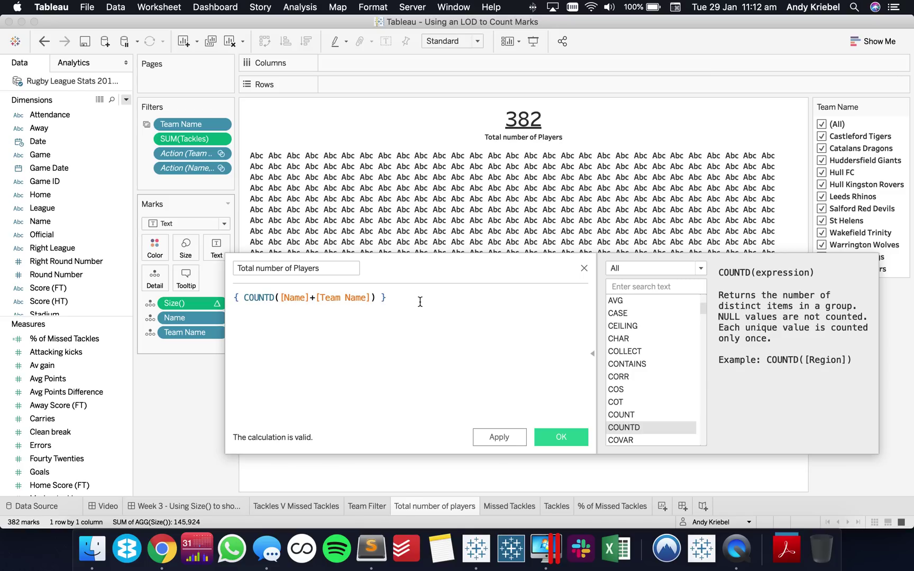
pyautogui.click(562, 437)
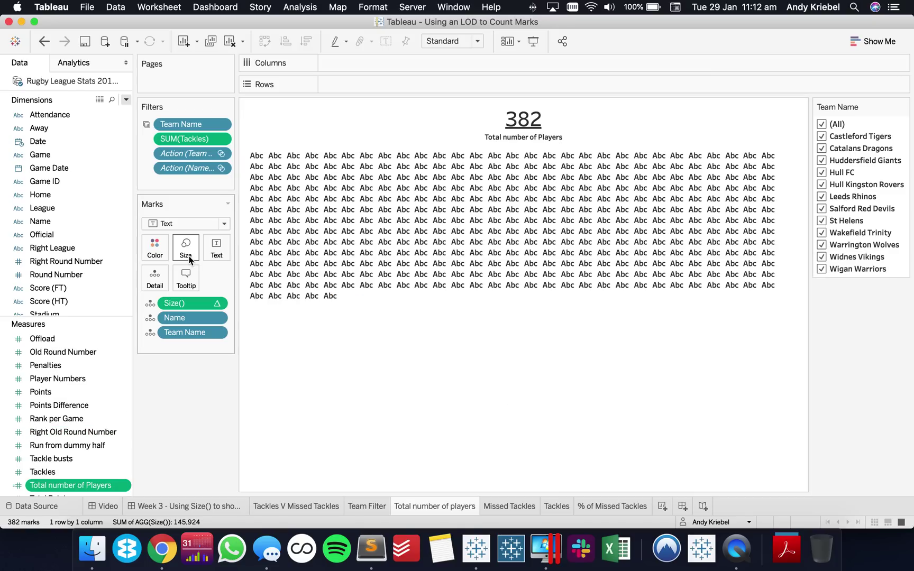
# Add Total number of Players to Detail and insert SUM(Total number of Players) into the title
pyautogui.moveTo(64, 490); pyautogui.dragTo(154, 278)
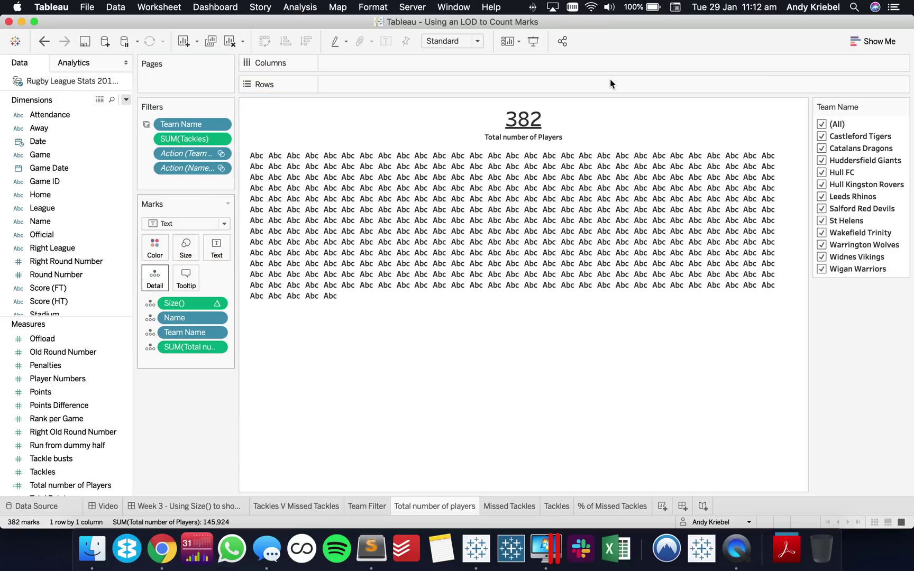
pyautogui.doubleClick(584, 126)
pyautogui.click(544, 220)
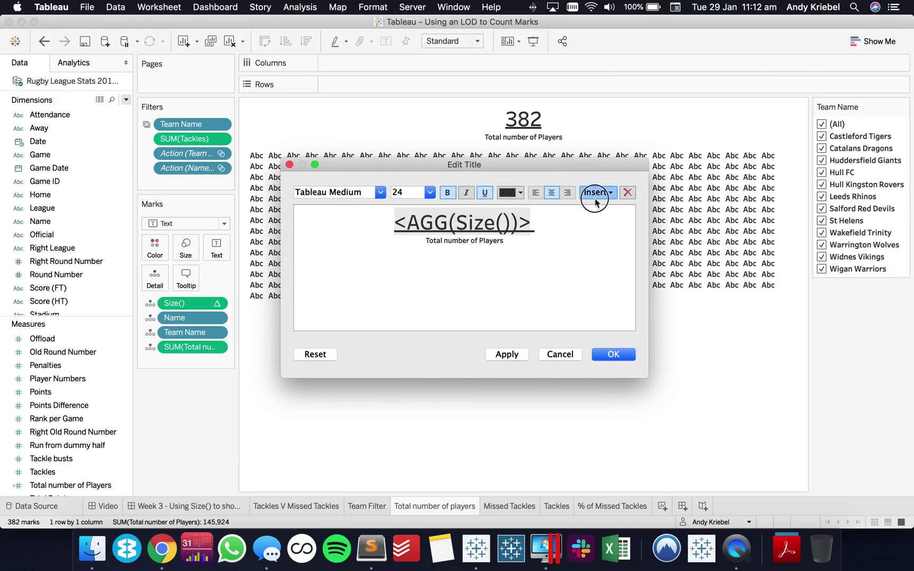
pyautogui.click(597, 192)
pyautogui.click(618, 405)
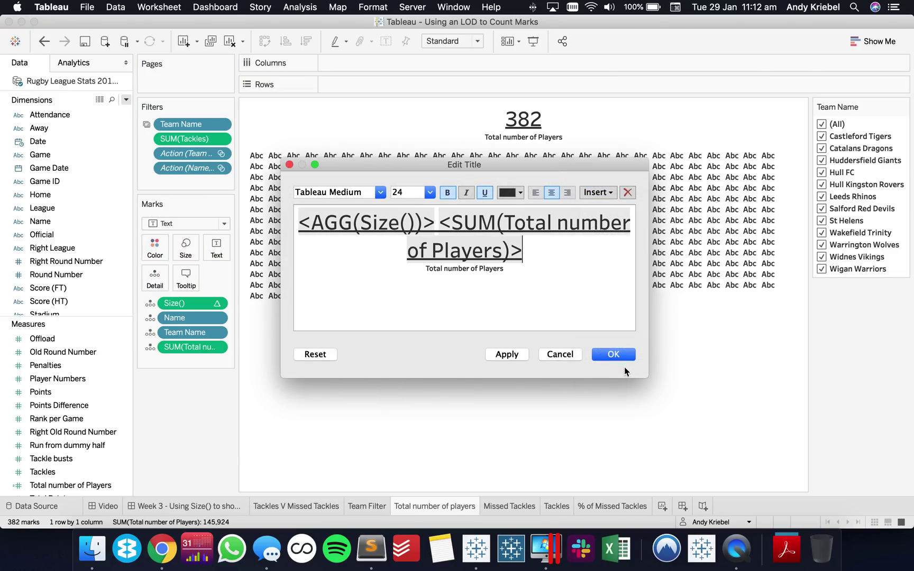
pyautogui.click(615, 355)
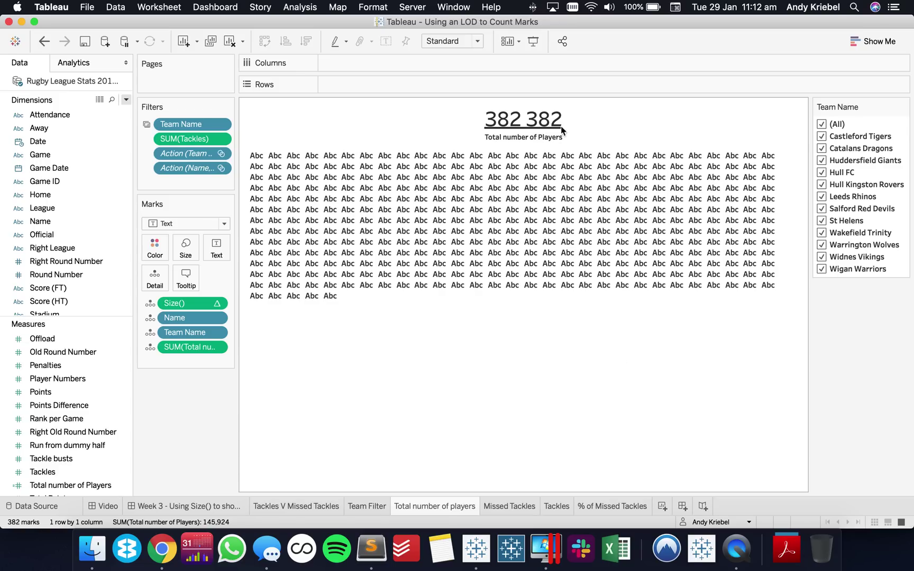
# Test by excluding Castleford Tigers, Catalans Dragons and Huddersfield Giants, then re-include all teams
pyautogui.click(546, 126)
pyautogui.click(822, 136)
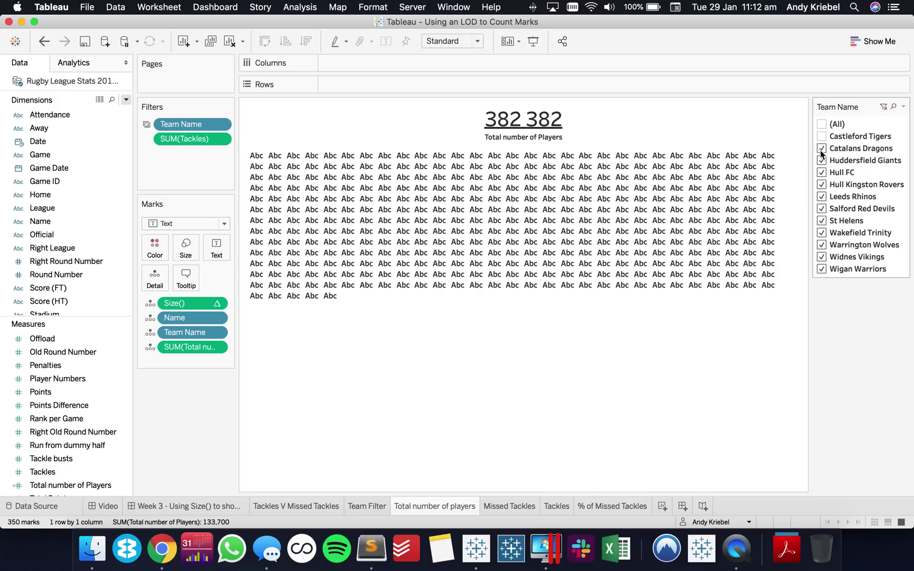
pyautogui.click(822, 148)
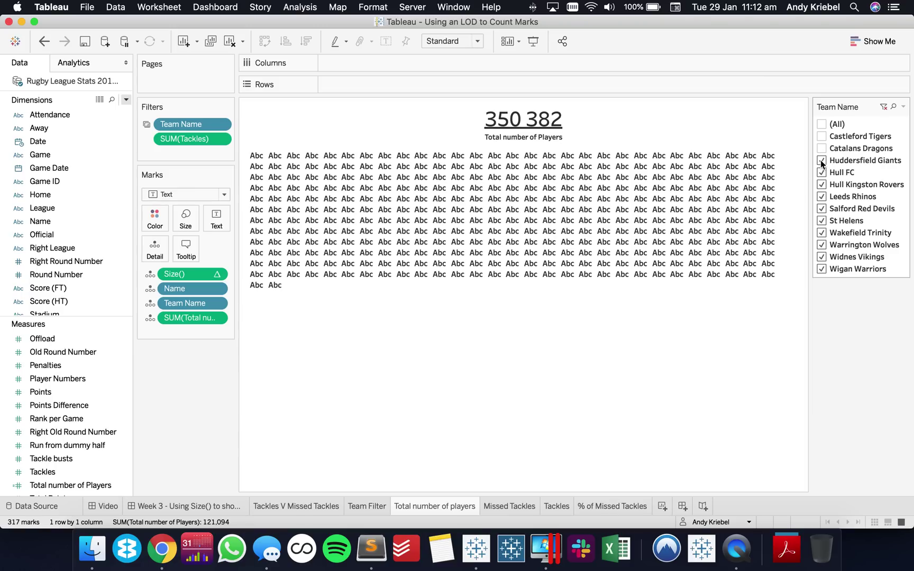
pyautogui.click(821, 160)
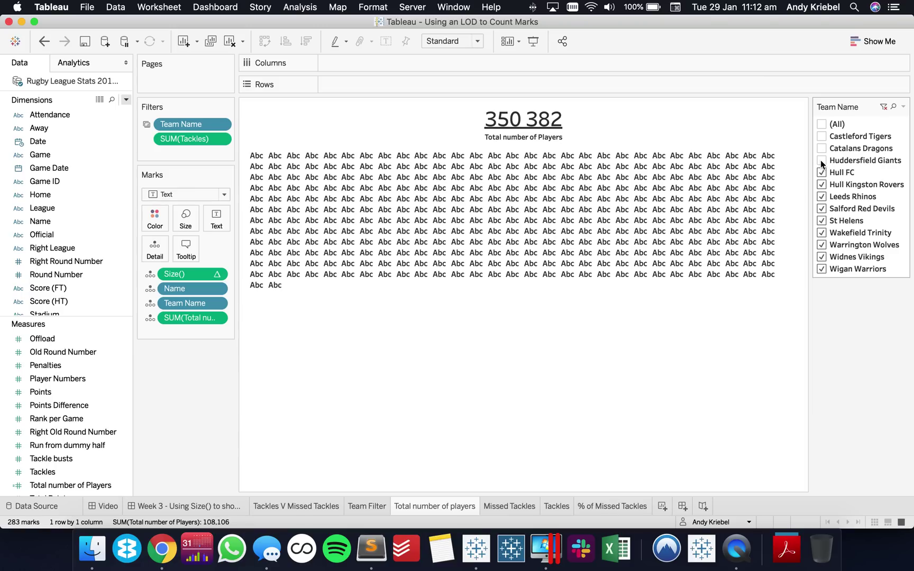
pyautogui.click(822, 125)
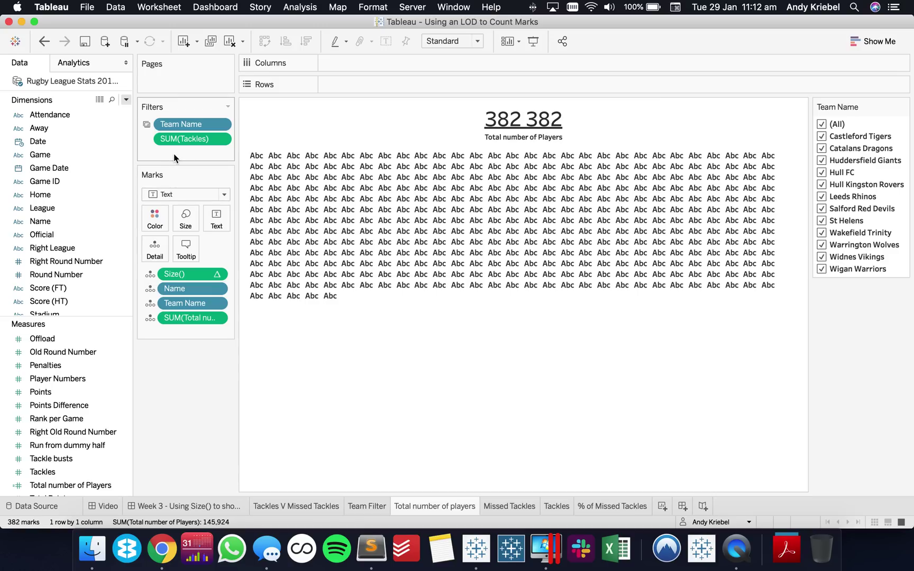
pyautogui.click(44, 42)
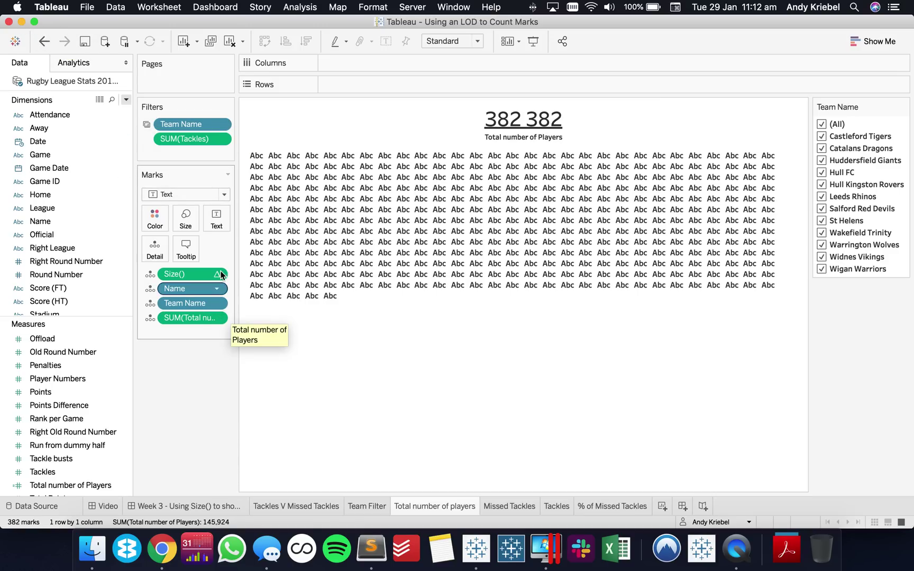
# Remove Size(), Name and Team Name, show SUM(Total number of Players) as text, and reset the title
pyautogui.moveTo(190, 274); pyautogui.dragTo(192, 410)
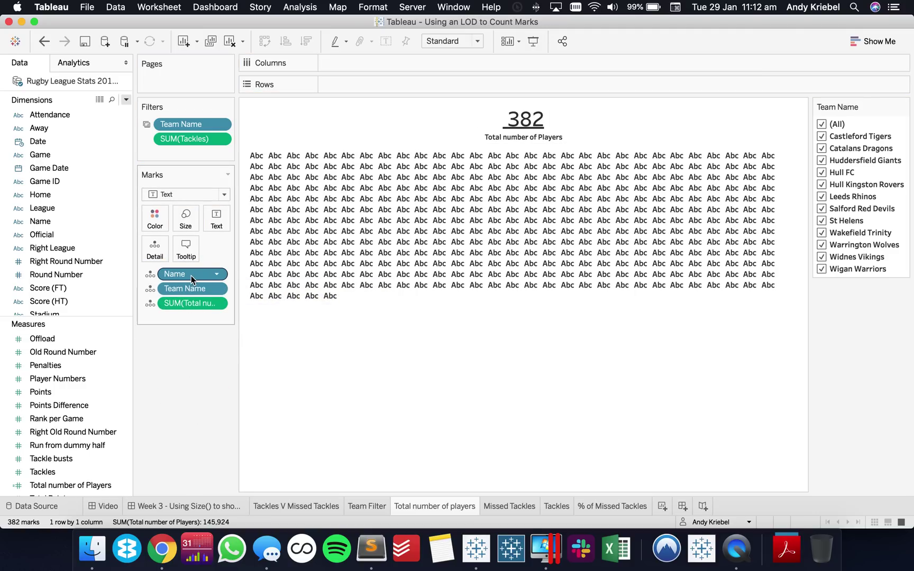
pyautogui.moveTo(190, 275); pyautogui.dragTo(190, 339)
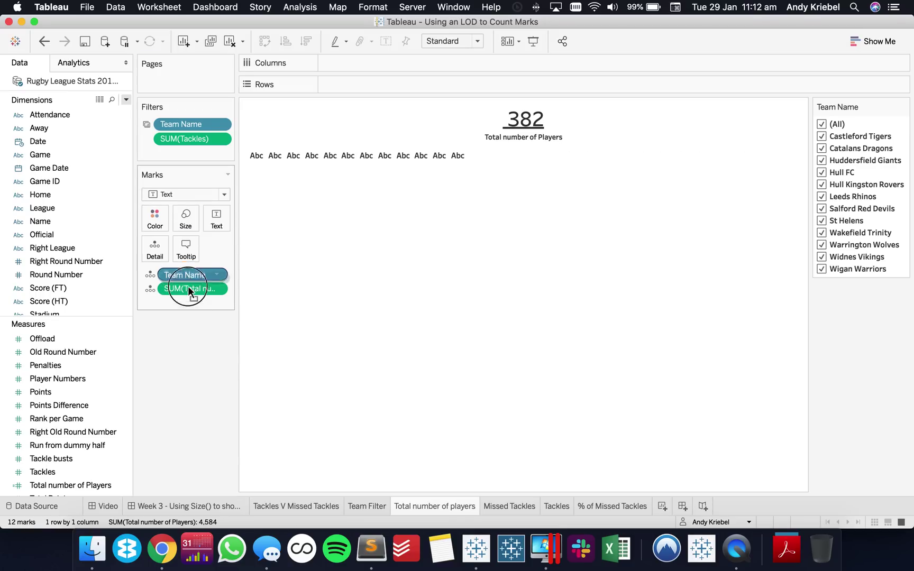
pyautogui.moveTo(188, 291); pyautogui.dragTo(192, 361)
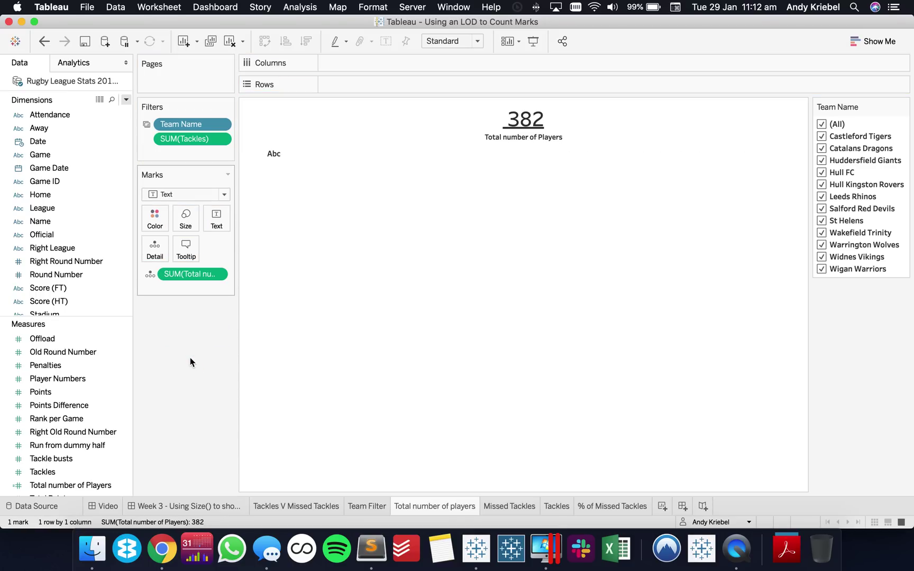
pyautogui.moveTo(181, 275); pyautogui.dragTo(216, 215)
pyautogui.rightClick(494, 127)
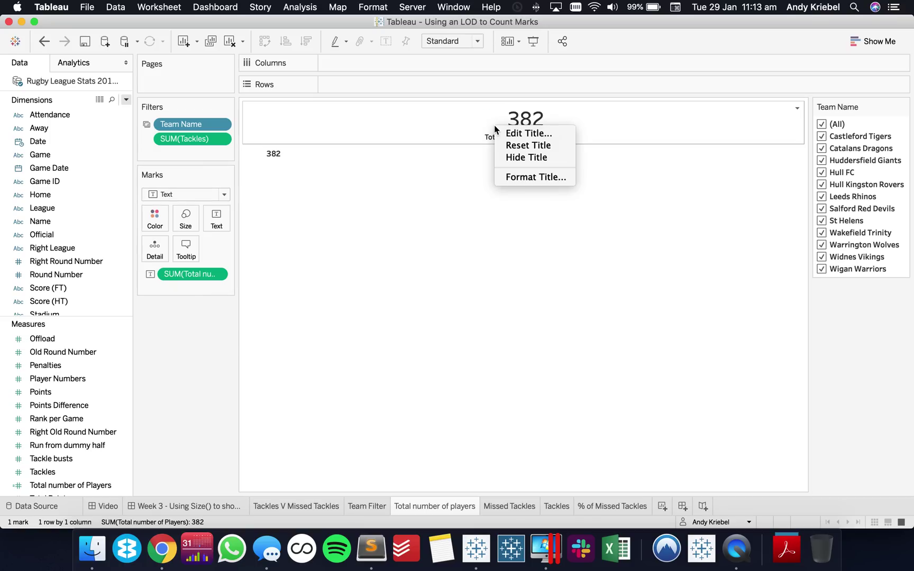
pyautogui.click(516, 149)
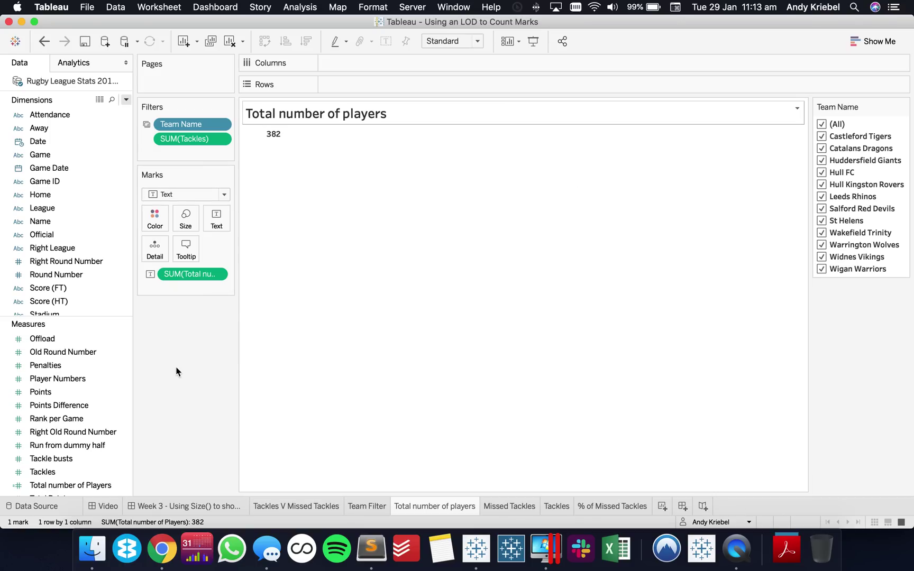
# Add Missed tackles, lay Measure Names out as columns, and place it after total players
pyautogui.click(188, 505)
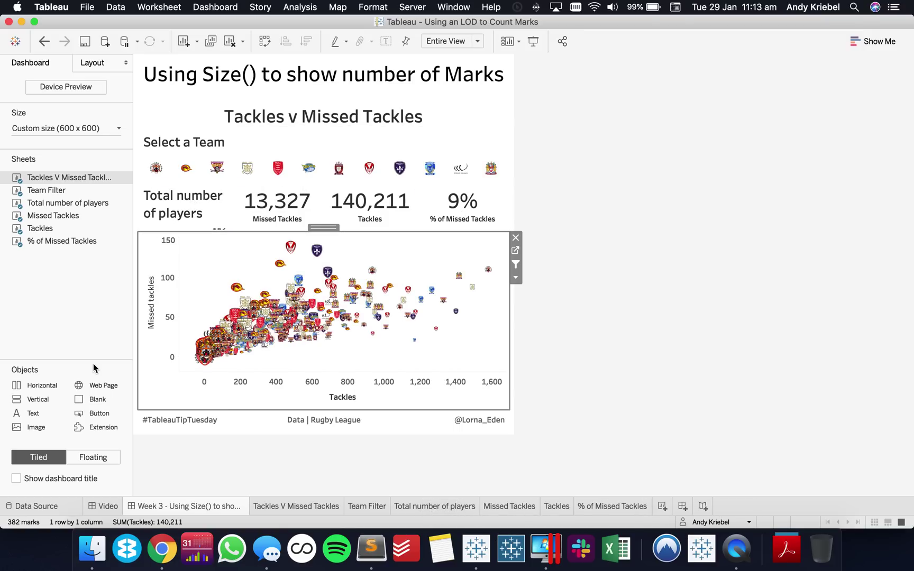
pyautogui.click(438, 507)
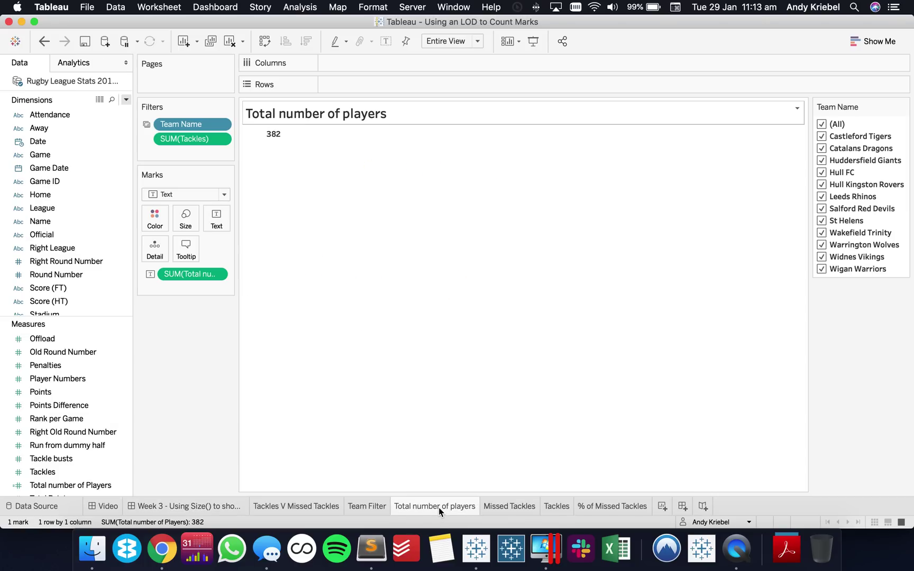
pyautogui.scroll(5, 97, 413)
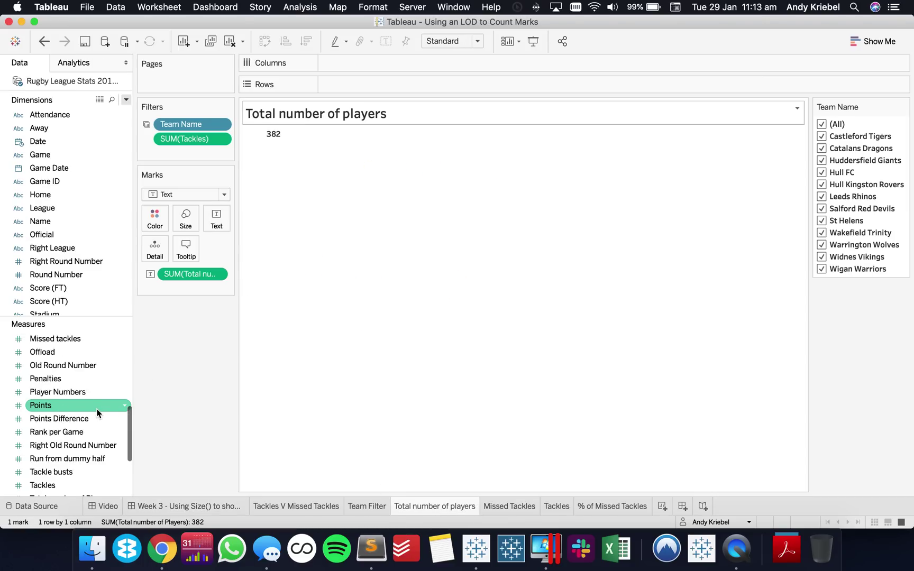
pyautogui.moveTo(70, 410); pyautogui.dragTo(271, 136)
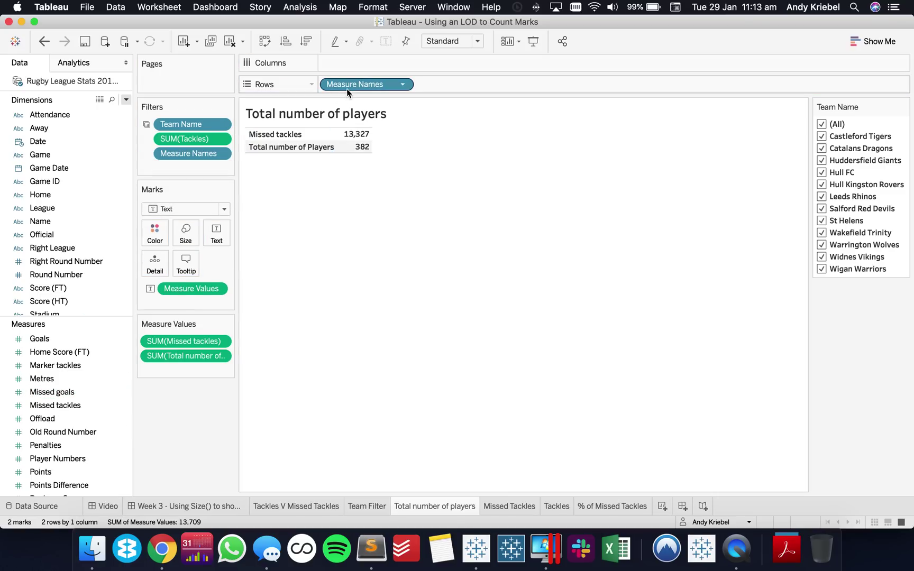
pyautogui.moveTo(351, 86); pyautogui.dragTo(351, 65)
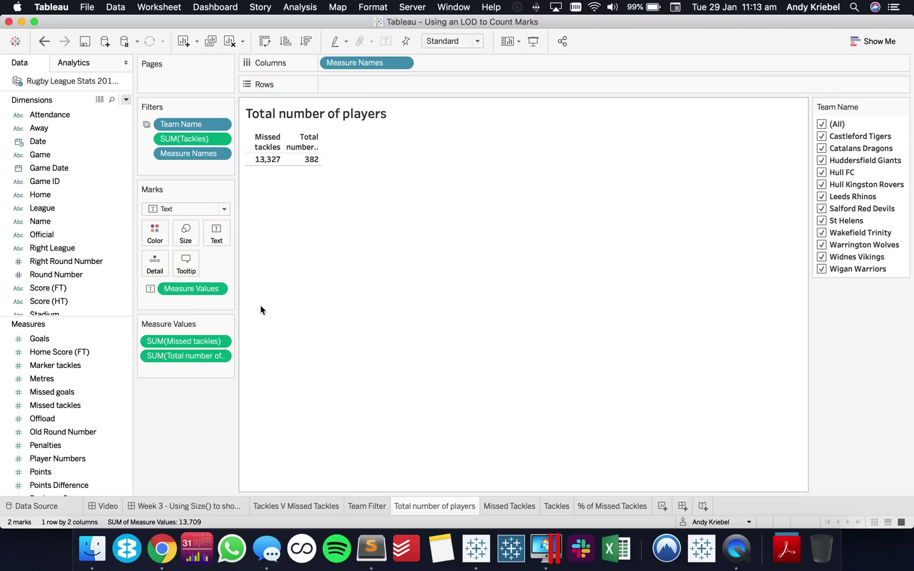
pyautogui.moveTo(175, 341); pyautogui.dragTo(175, 371)
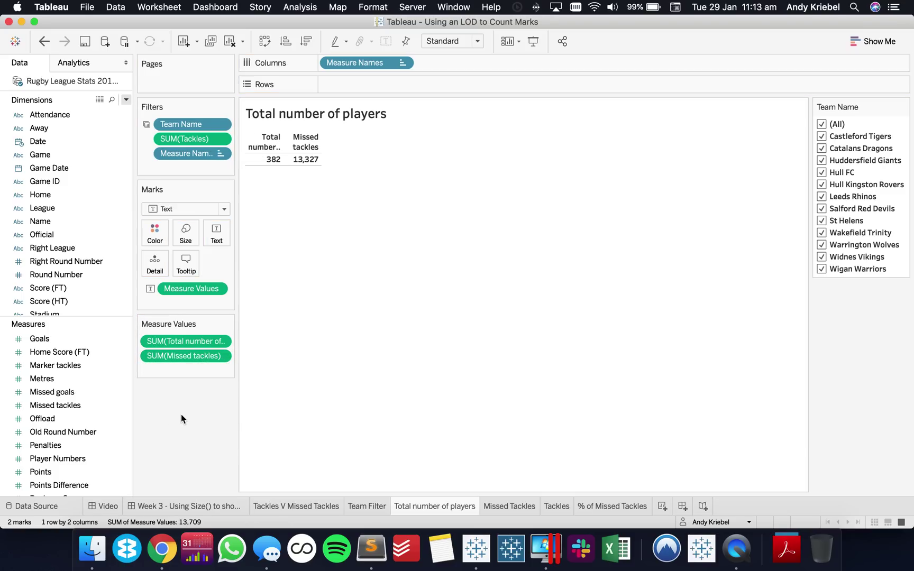
# Add Tackles and % of Missed Tackles to Measure Values and compare against the dashboard
pyautogui.scroll(-4, 79, 445)
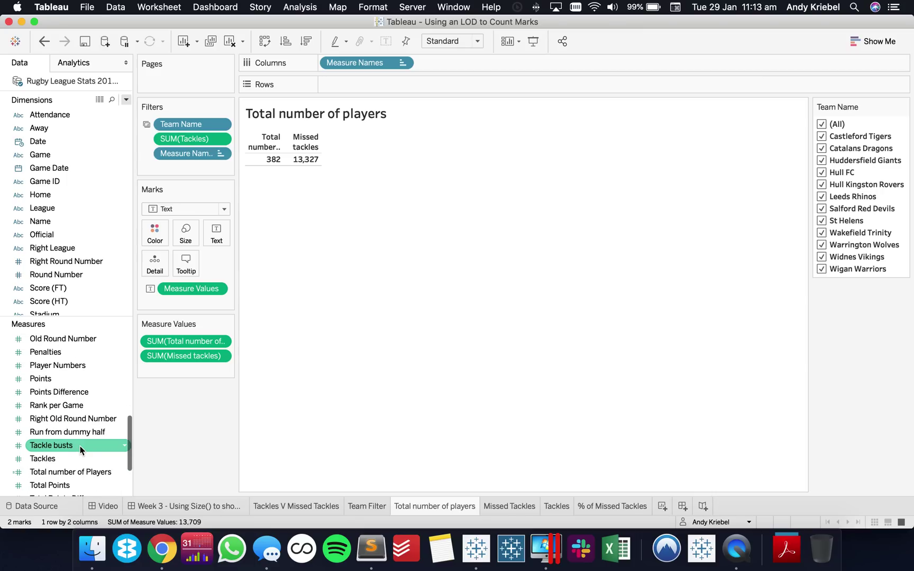
pyautogui.scroll(-1, 80, 445)
pyautogui.moveTo(56, 431); pyautogui.dragTo(175, 377)
pyautogui.scroll(6, 52, 431)
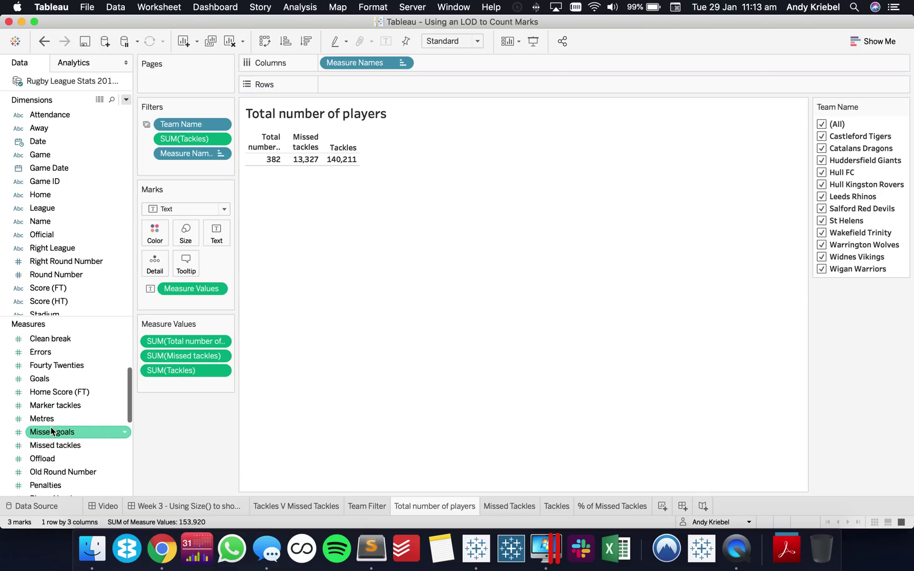
pyautogui.scroll(3, 51, 431)
pyautogui.moveTo(53, 338); pyautogui.dragTo(163, 383)
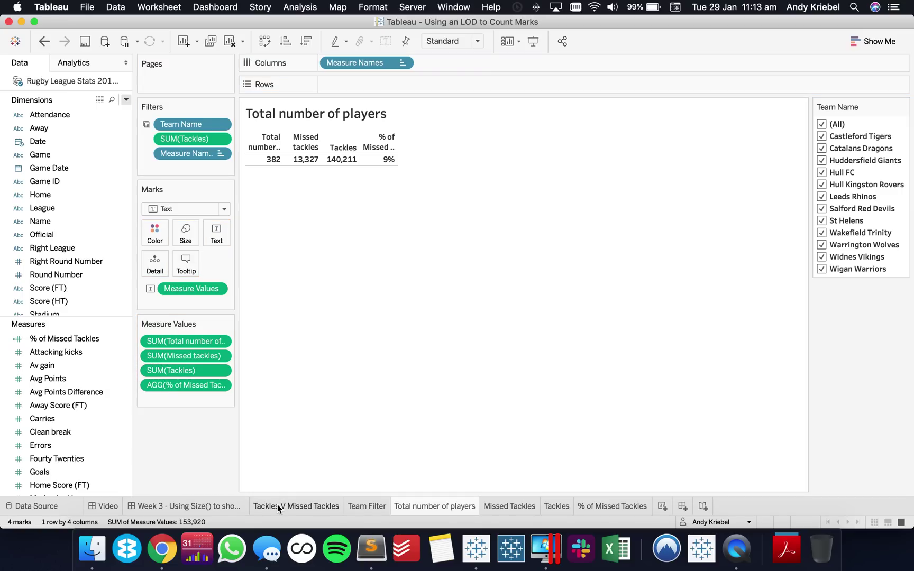
pyautogui.click(205, 506)
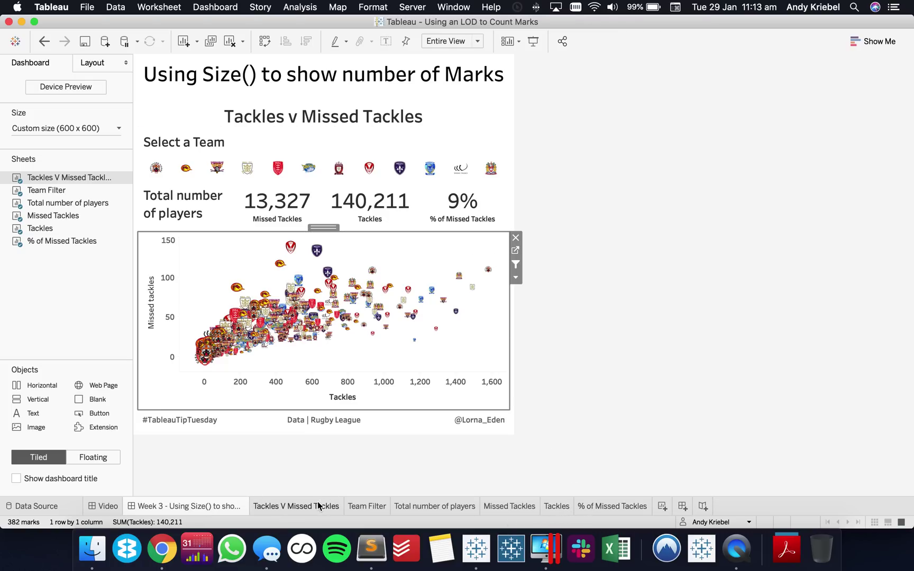
pyautogui.click(426, 508)
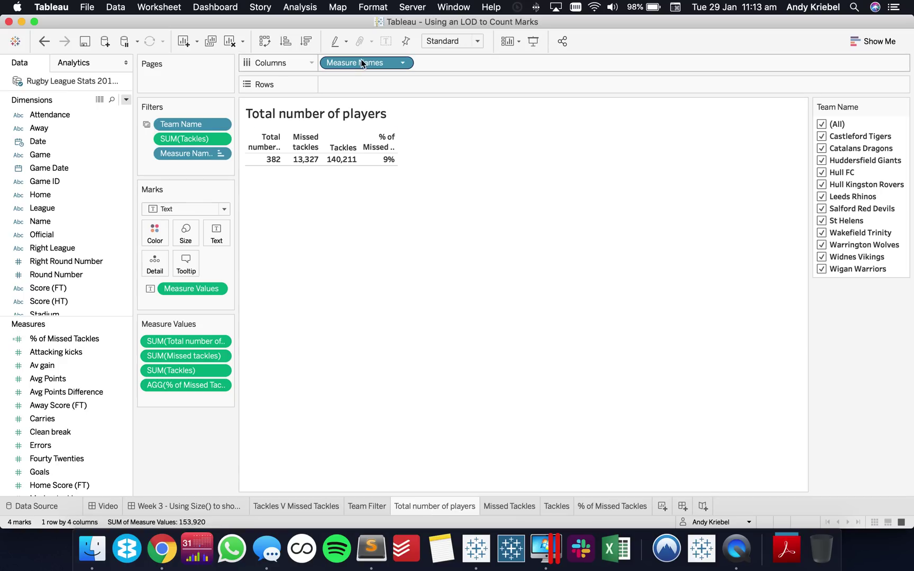
# Put Measure Names on Text and hide the column headers
pyautogui.moveTo(353, 63); pyautogui.dragTo(209, 239)
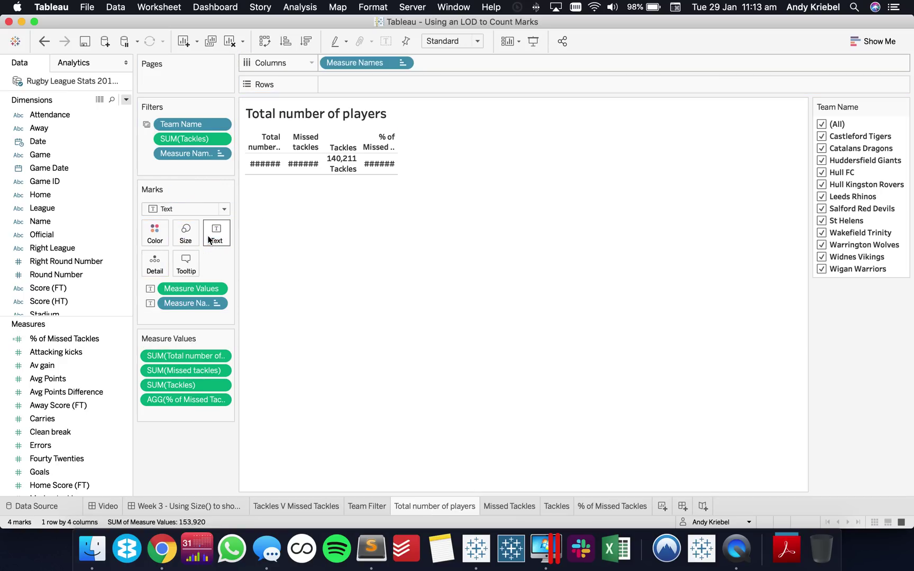
pyautogui.click(403, 63)
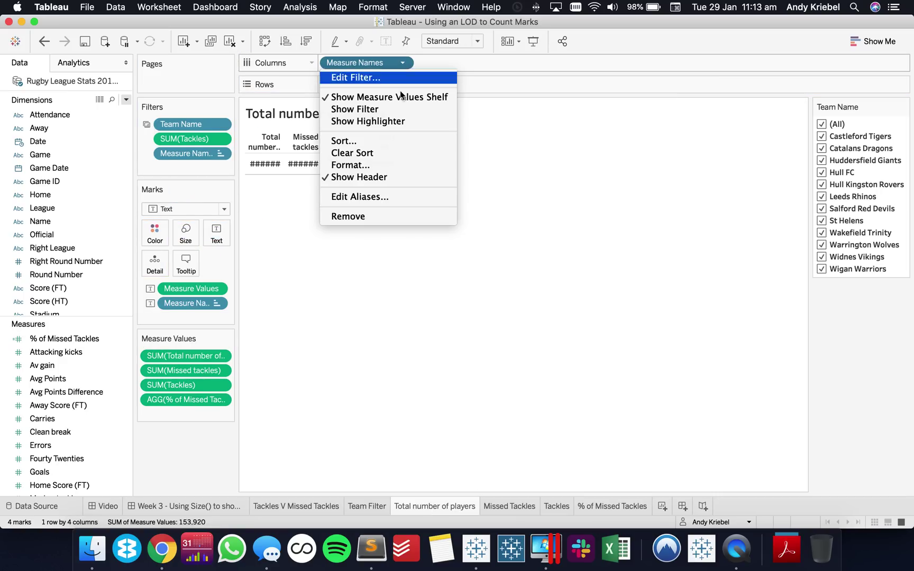
pyautogui.click(382, 178)
# Edit the label so Measure Values sits on a line above Measure Names
pyautogui.click(225, 236)
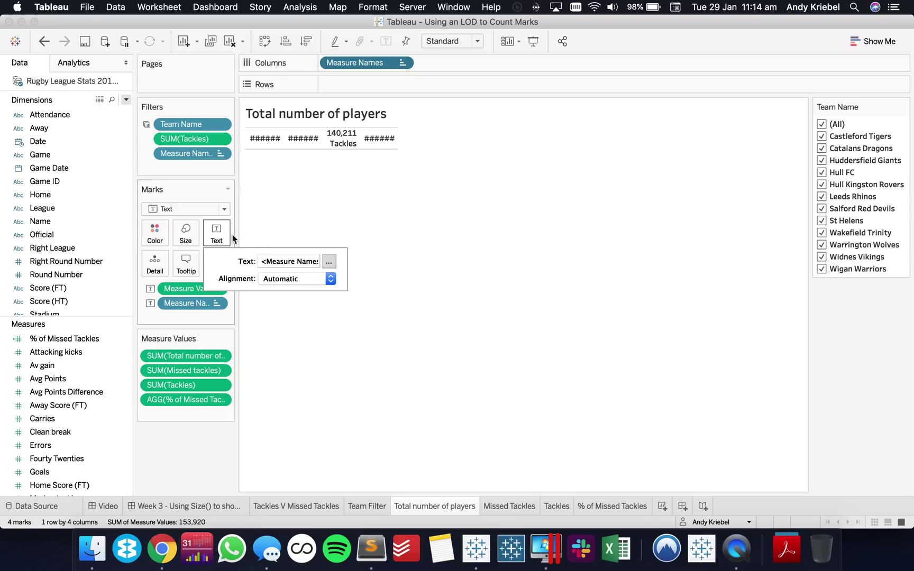
pyautogui.click(328, 262)
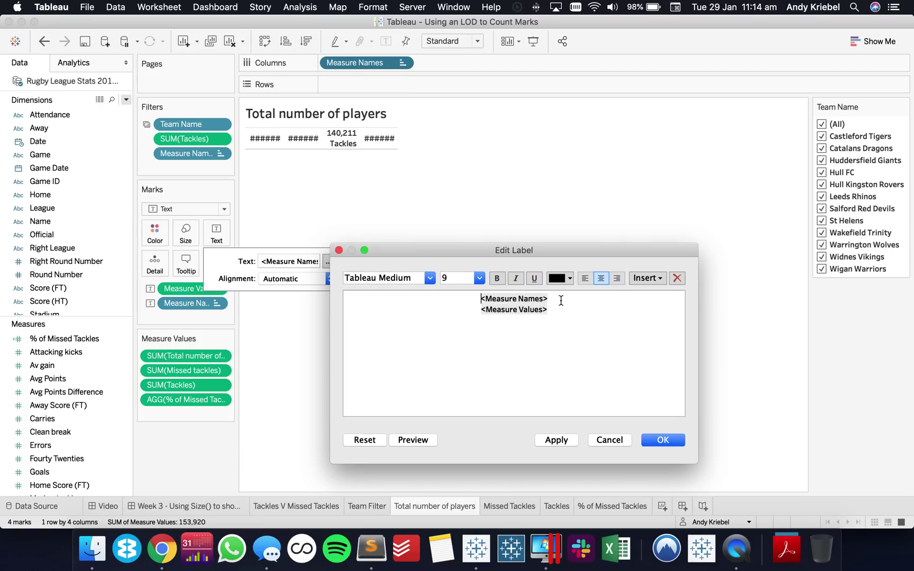
pyautogui.click(648, 279)
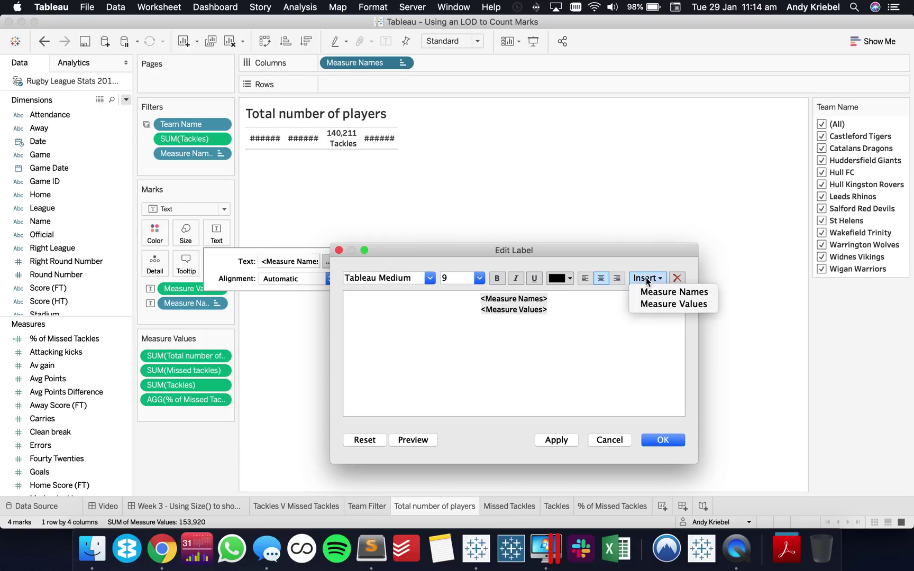
pyautogui.click(656, 305)
pyautogui.press('Return')
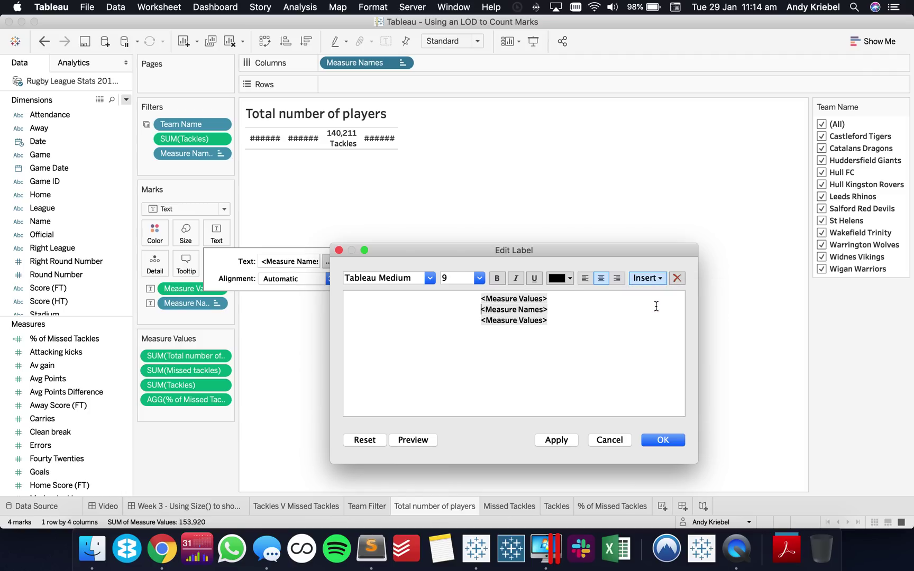
pyautogui.hotkey('shift', 'End')
pyautogui.press('Delete')
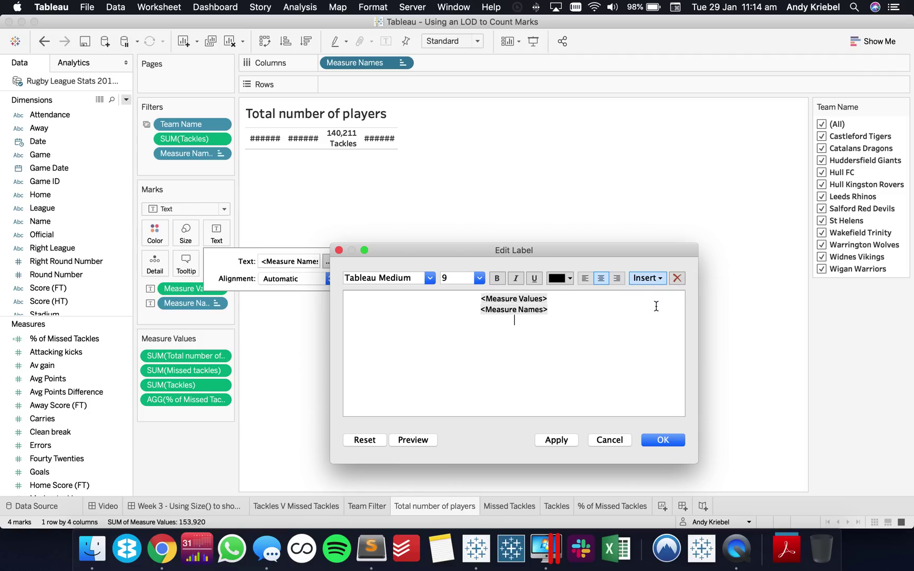
pyautogui.hotkey('shift', 'Home')
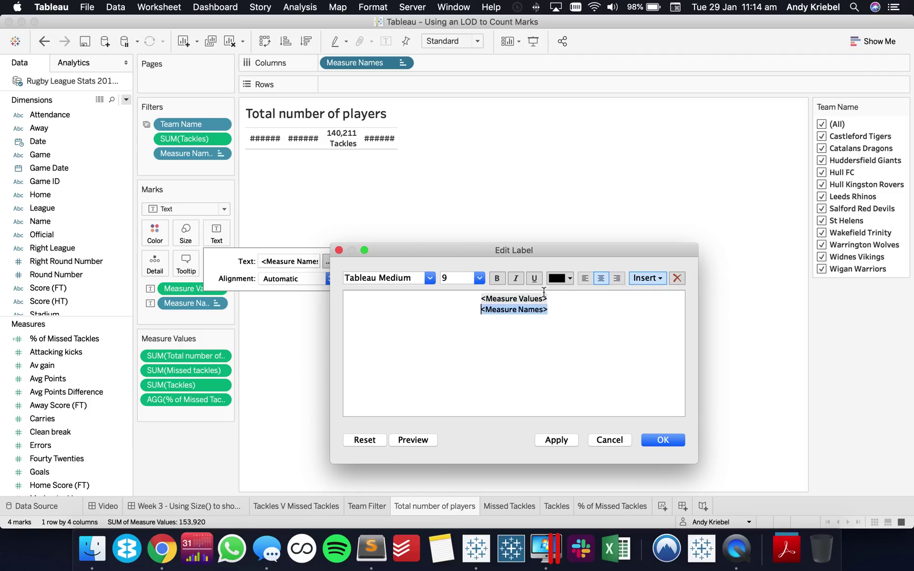
# Set the label font to Tableau Book, with the values line enlarged to size 16
pyautogui.click(429, 278)
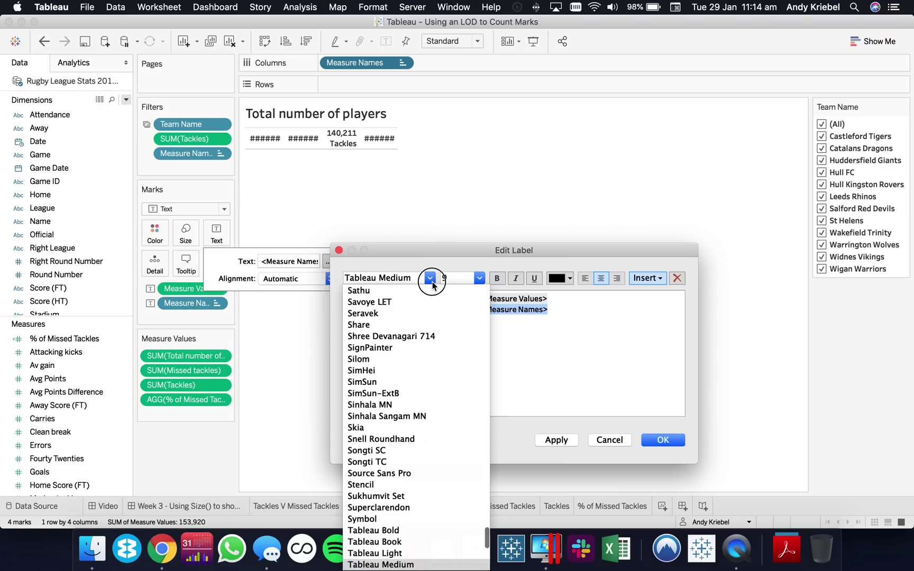
pyautogui.scroll(-5, 424, 329)
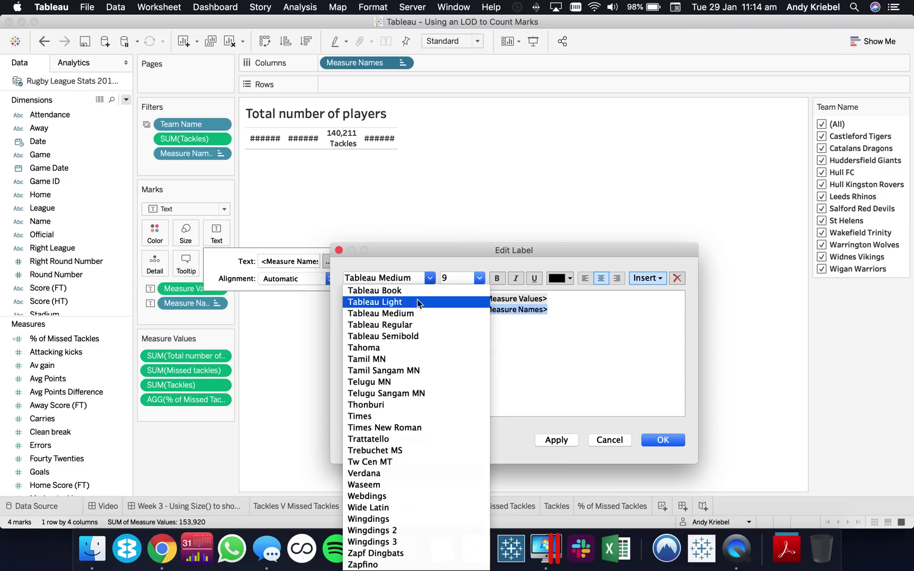
pyautogui.click(465, 290)
pyautogui.click(479, 278)
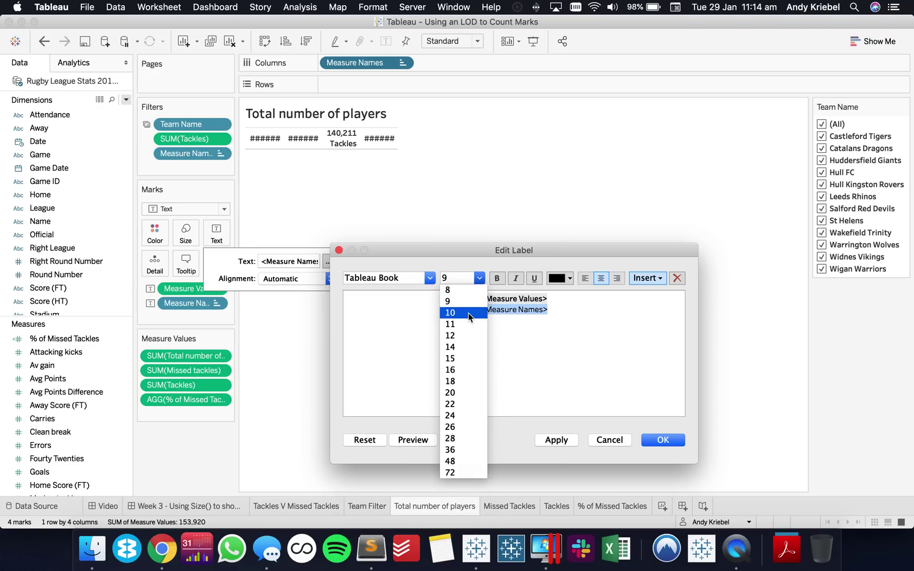
pyautogui.click(447, 301)
pyautogui.click(570, 297)
pyautogui.hotkey('shift', 'Up')
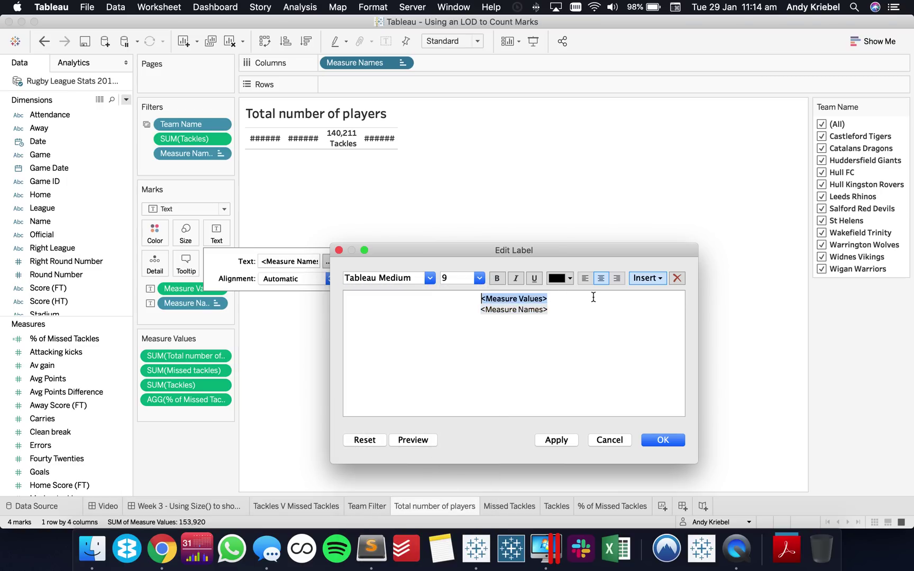
pyautogui.click(479, 279)
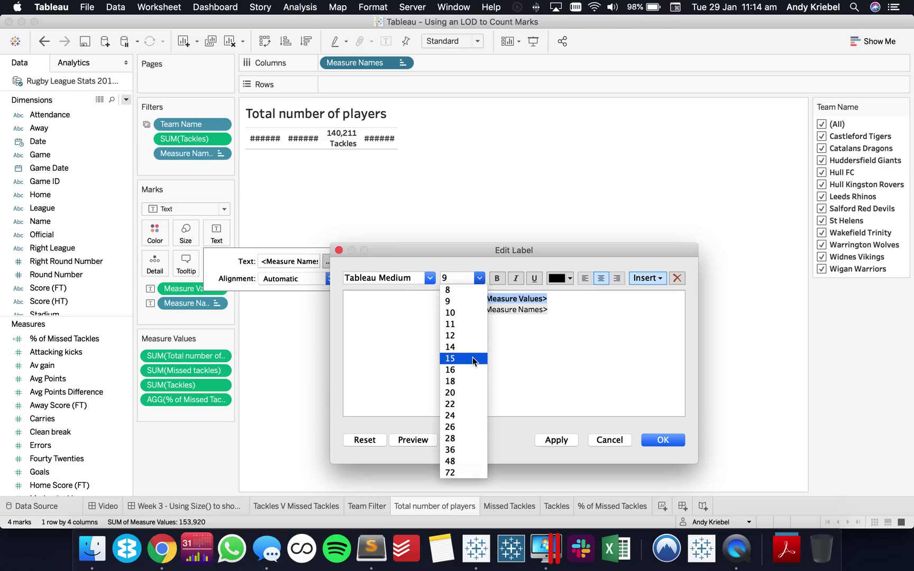
pyautogui.click(468, 371)
pyautogui.click(662, 441)
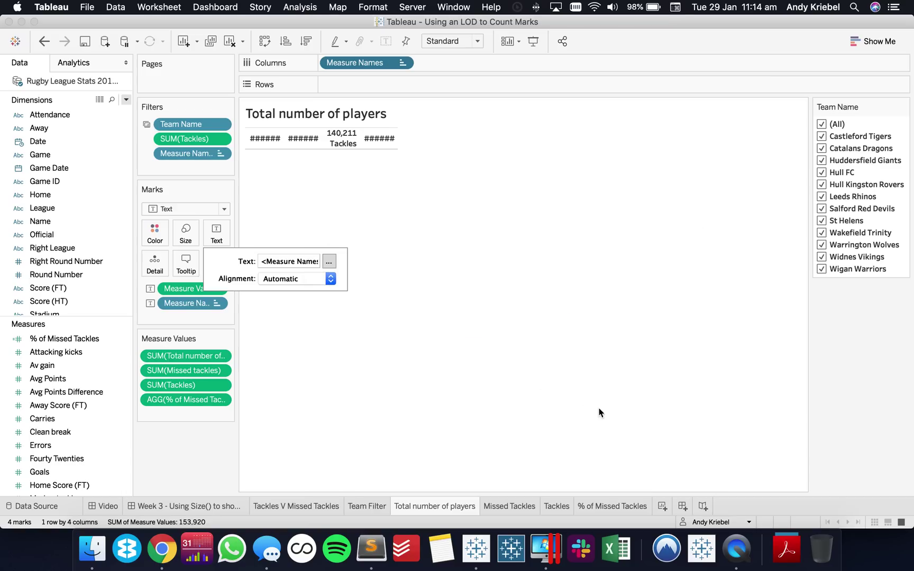
# Set the KPI text labels' alignment to Top Center
pyautogui.click(494, 353)
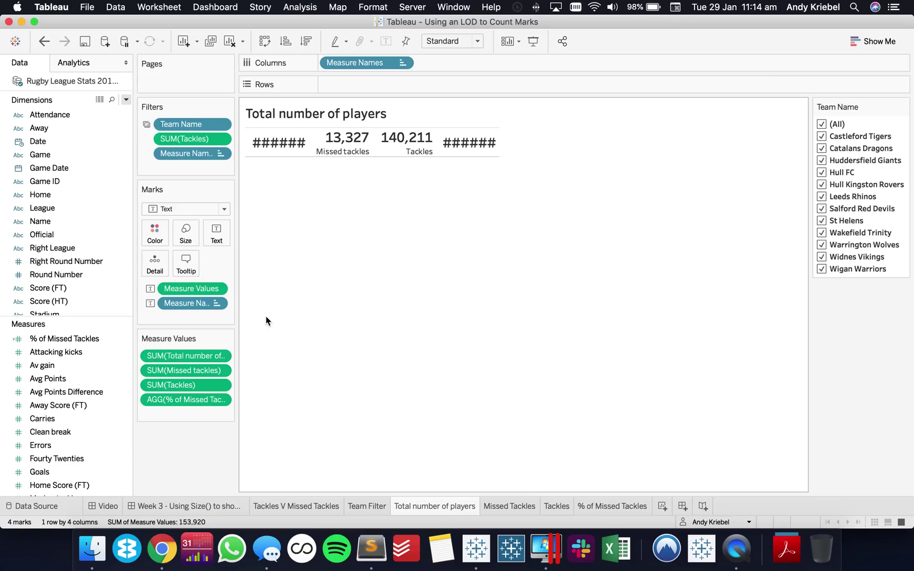
pyautogui.click(216, 239)
pyautogui.click(292, 281)
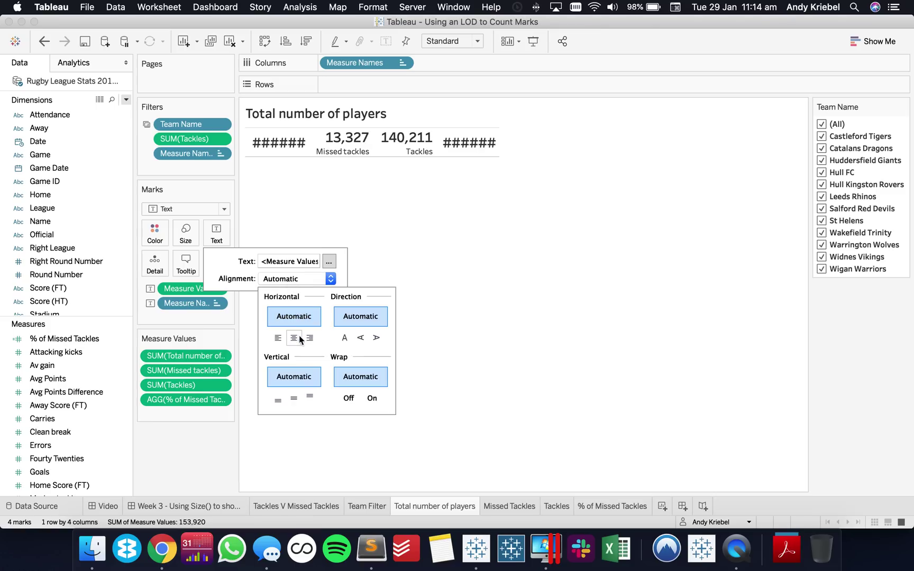
pyautogui.click(290, 341)
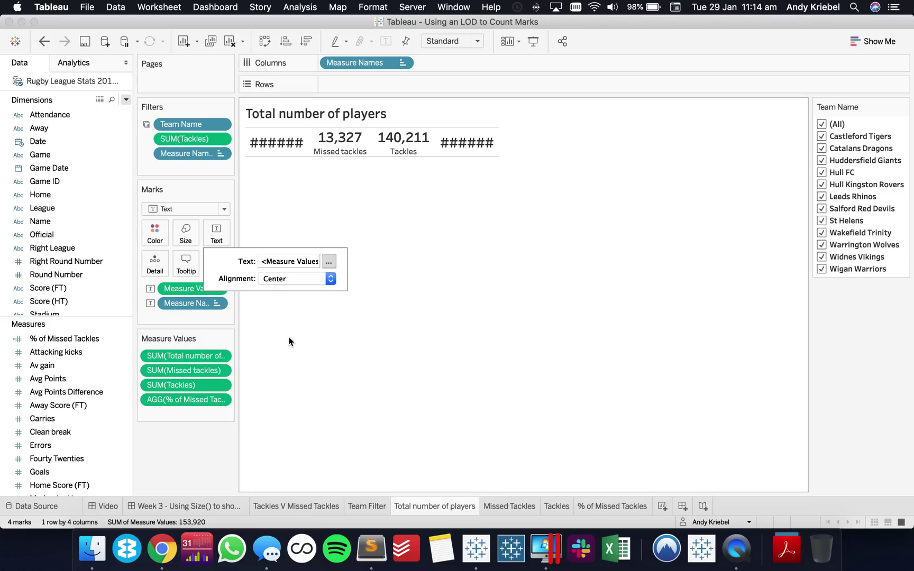
pyautogui.click(287, 283)
pyautogui.click(310, 399)
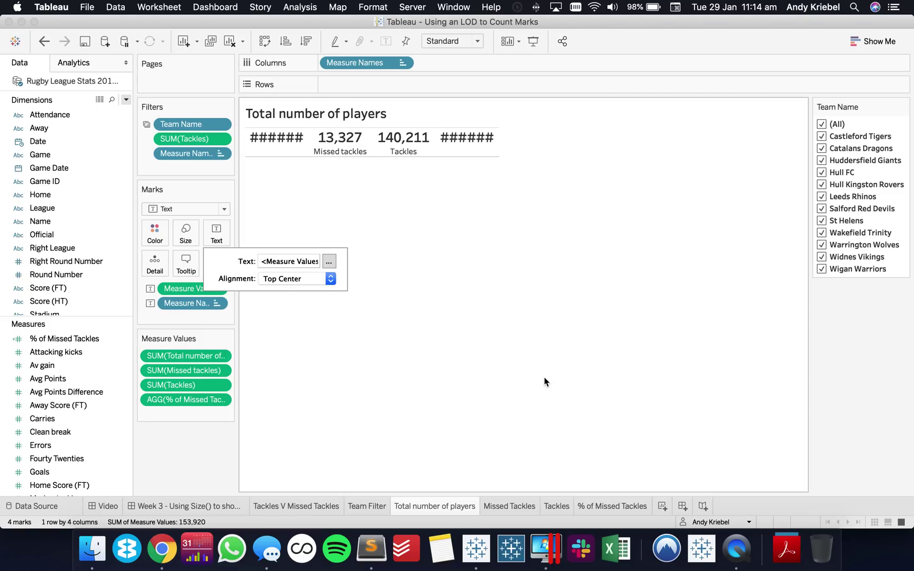
pyautogui.click(545, 379)
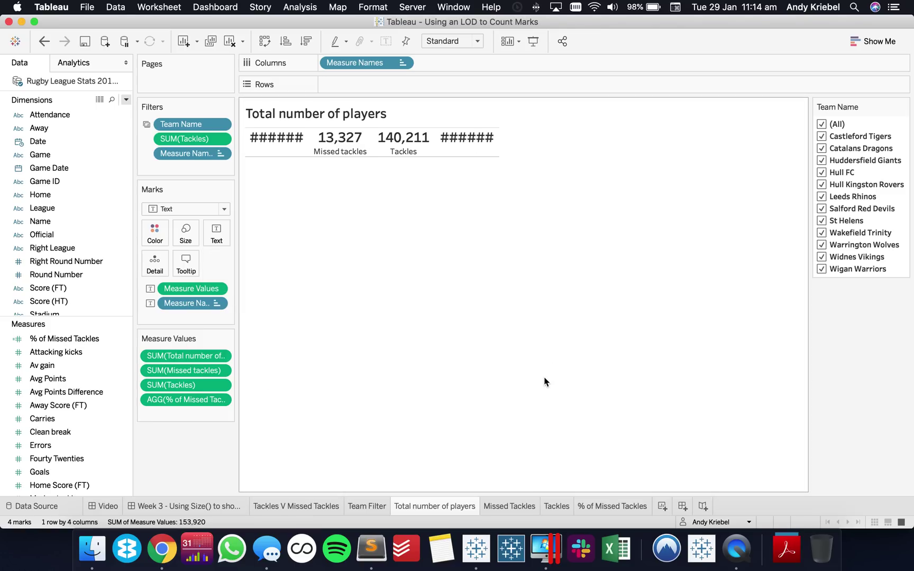
# Set the sheet's Row Divider pane border to None
pyautogui.rightClick(281, 154)
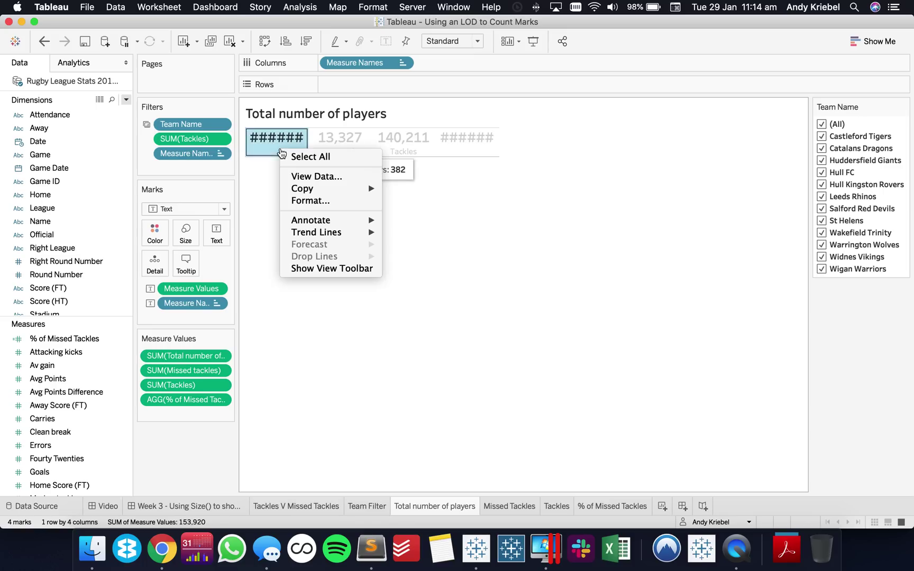
pyautogui.click(307, 201)
pyautogui.click(62, 85)
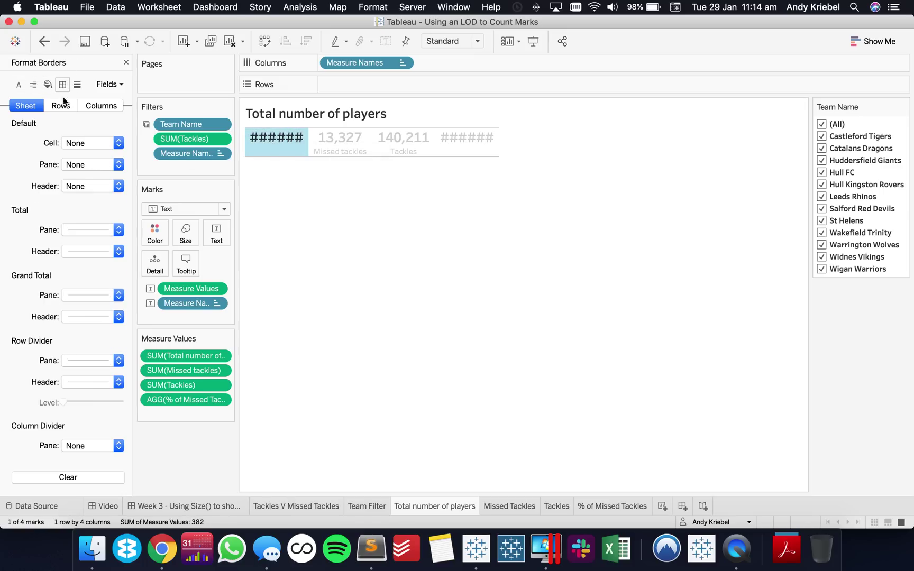
pyautogui.click(89, 361)
pyautogui.click(109, 379)
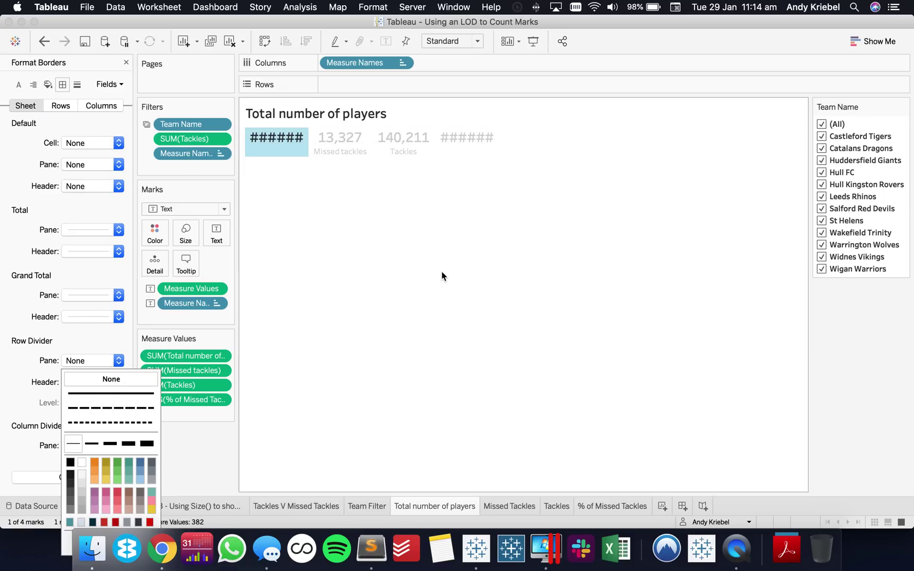
pyautogui.click(441, 274)
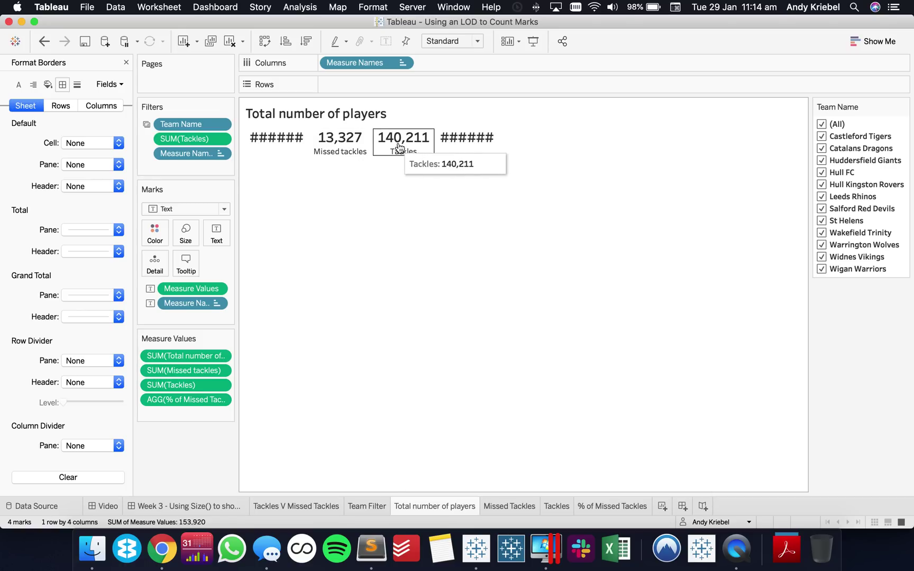
# Turn off tooltips, command buttons and selection by category
pyautogui.click(186, 264)
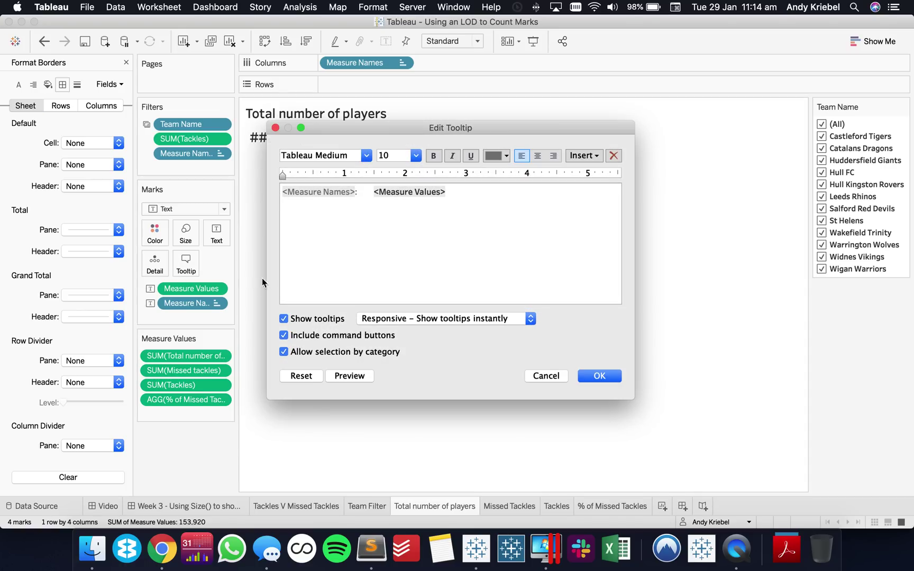
pyautogui.click(284, 319)
pyautogui.click(298, 338)
pyautogui.click(298, 352)
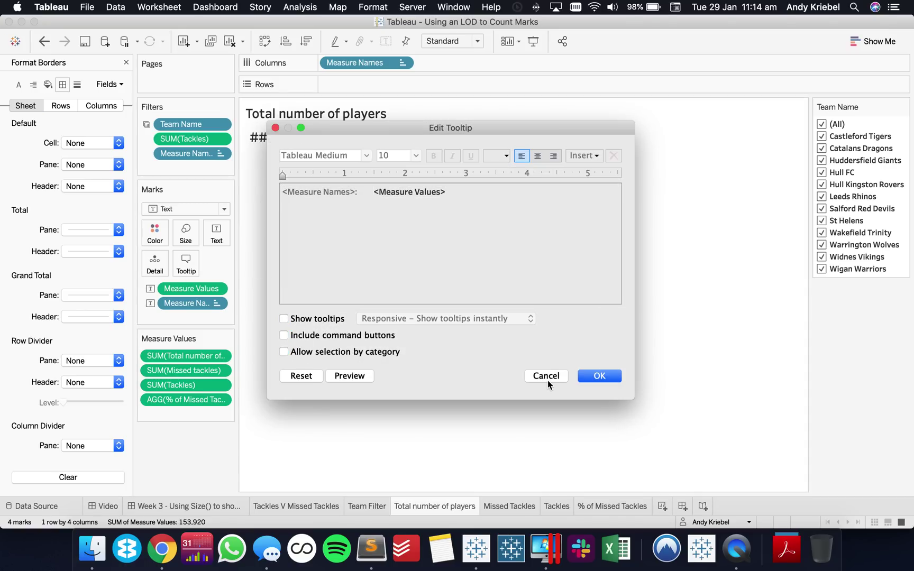
pyautogui.click(601, 375)
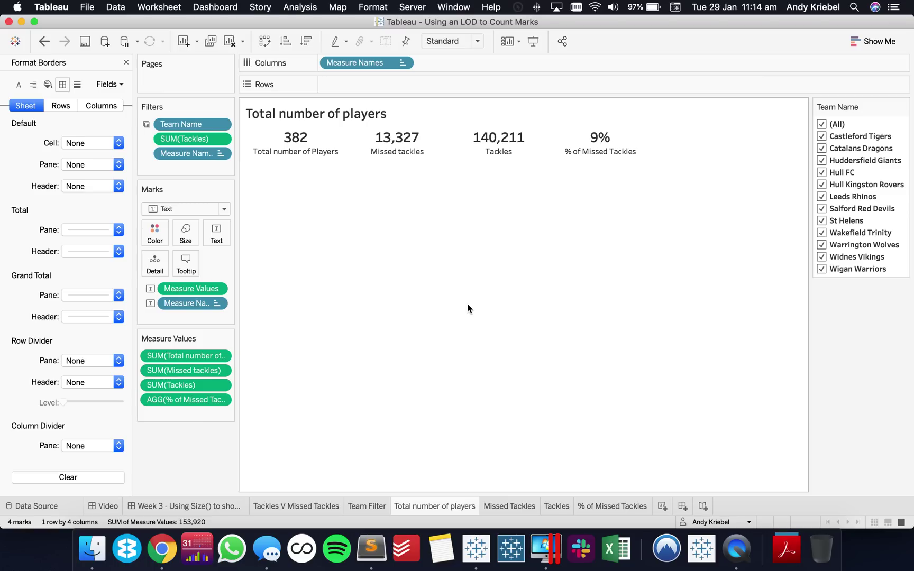
# Test the team filter by excluding Castleford Tigers and Catalans Dragons, then re-include all teams
pyautogui.click(822, 136)
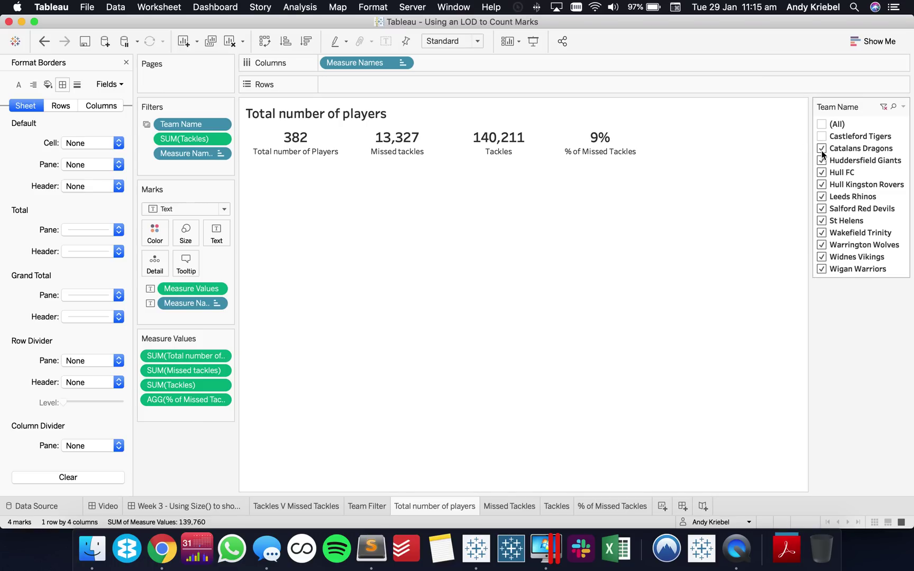
pyautogui.click(821, 149)
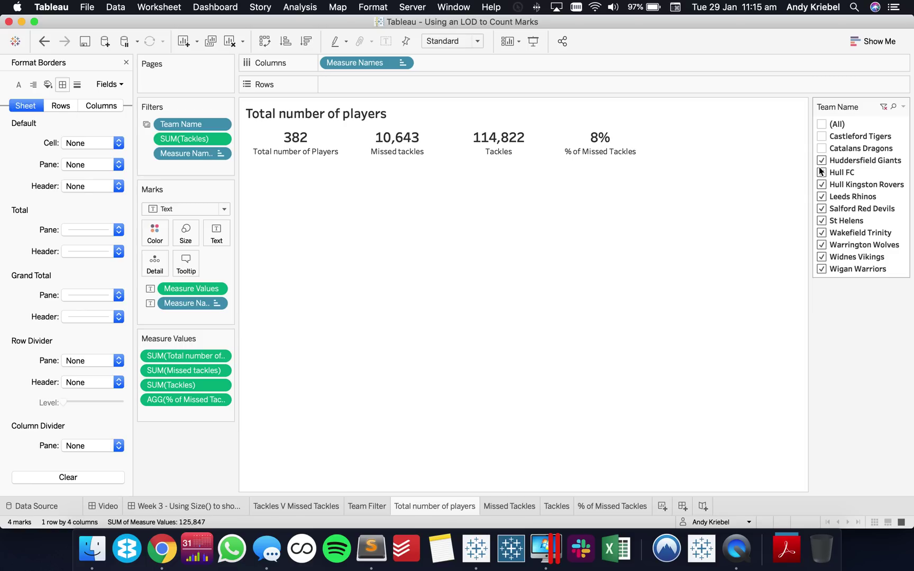
pyautogui.click(822, 125)
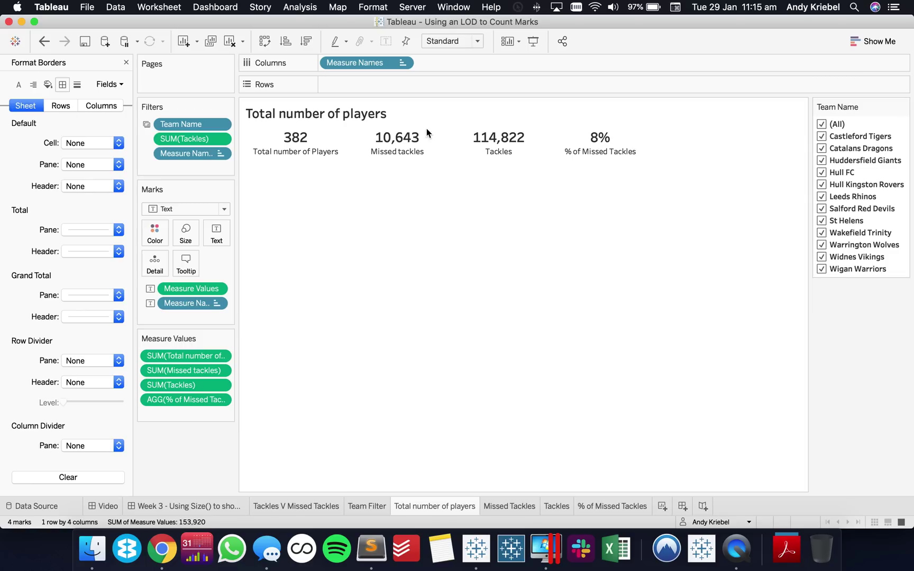
# Make Team Name a context filter, retest with Castleford Tigers excluded, and close the Format pane
pyautogui.click(223, 125)
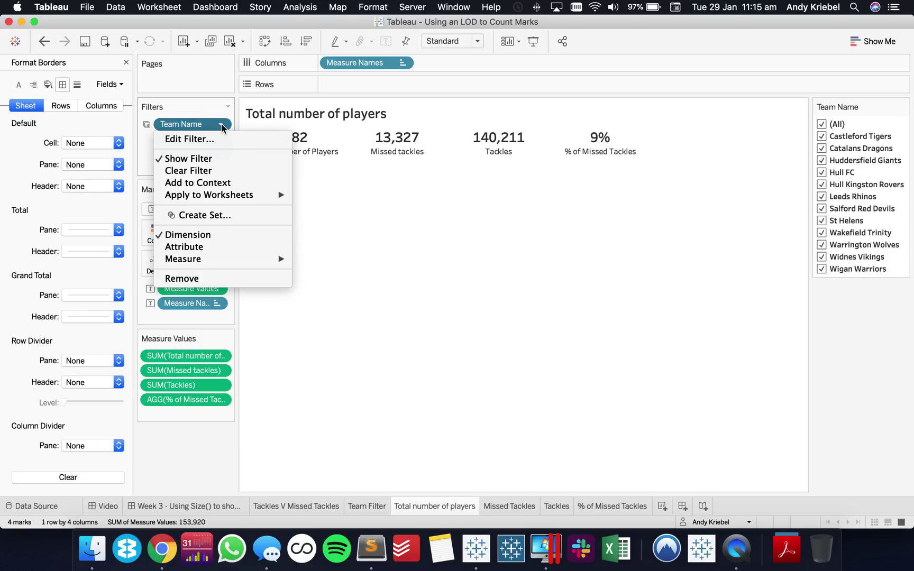
pyautogui.click(219, 183)
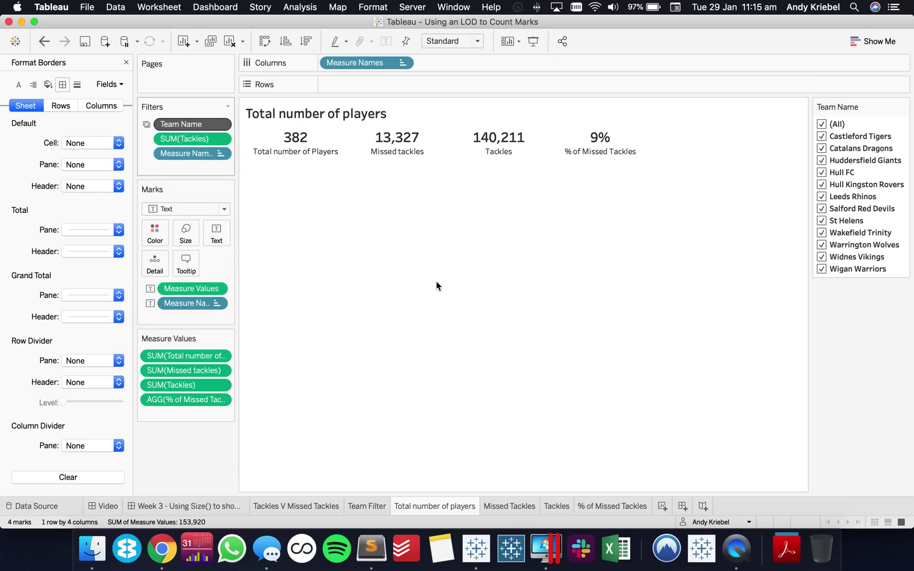
pyautogui.click(822, 136)
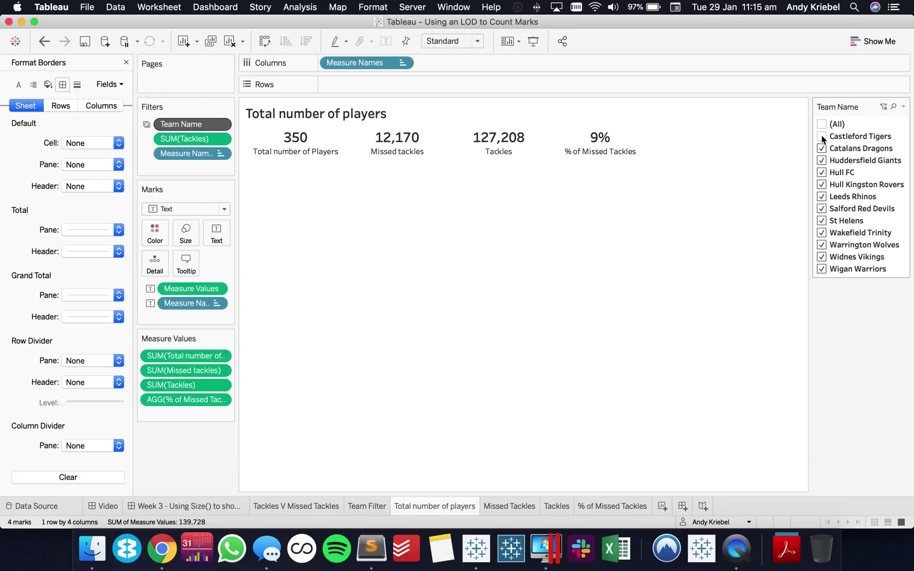
pyautogui.click(822, 137)
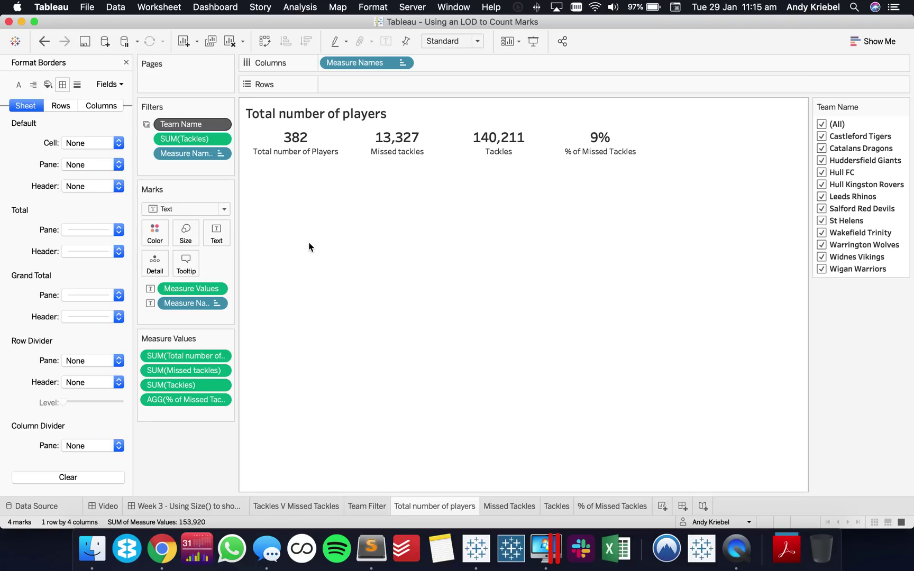
pyautogui.click(126, 63)
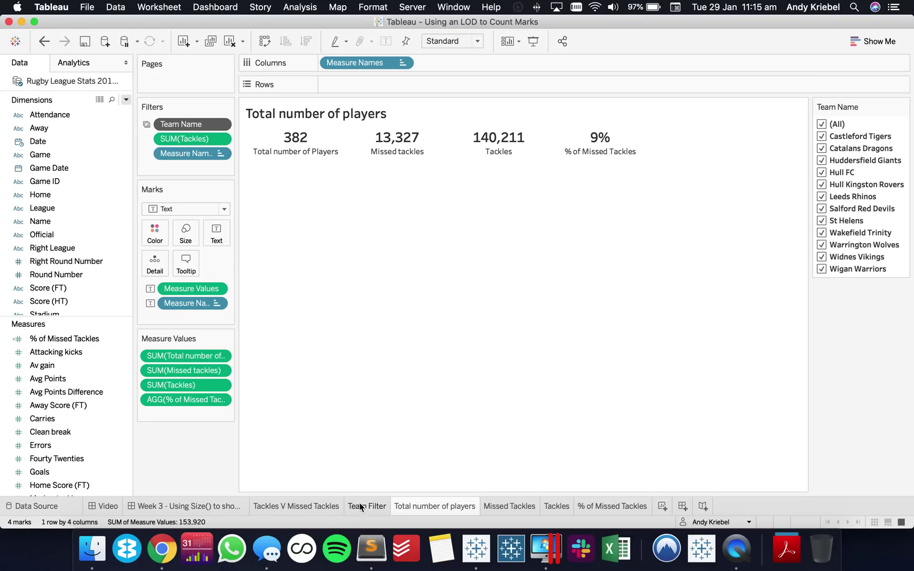
# Remove the Missed Tackles, Tackles and % of Missed Tackles tiles from the Week 3 dashboard
pyautogui.click(306, 506)
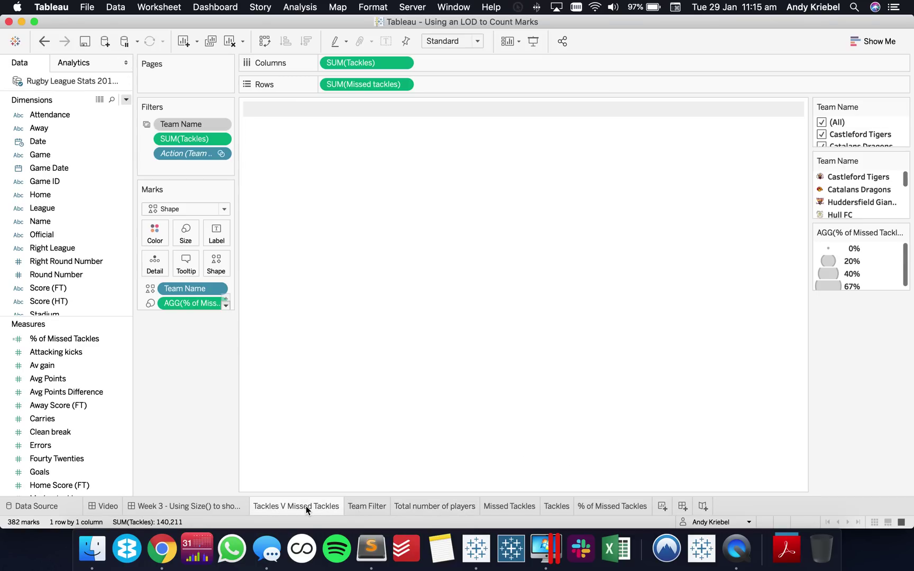
pyautogui.click(230, 507)
pyautogui.click(315, 195)
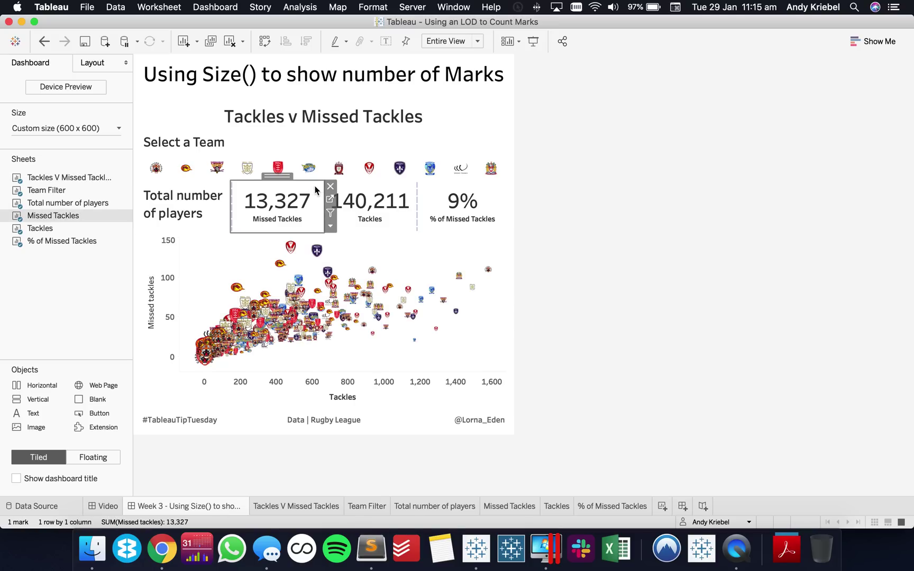
pyautogui.click(330, 189)
pyautogui.click(365, 194)
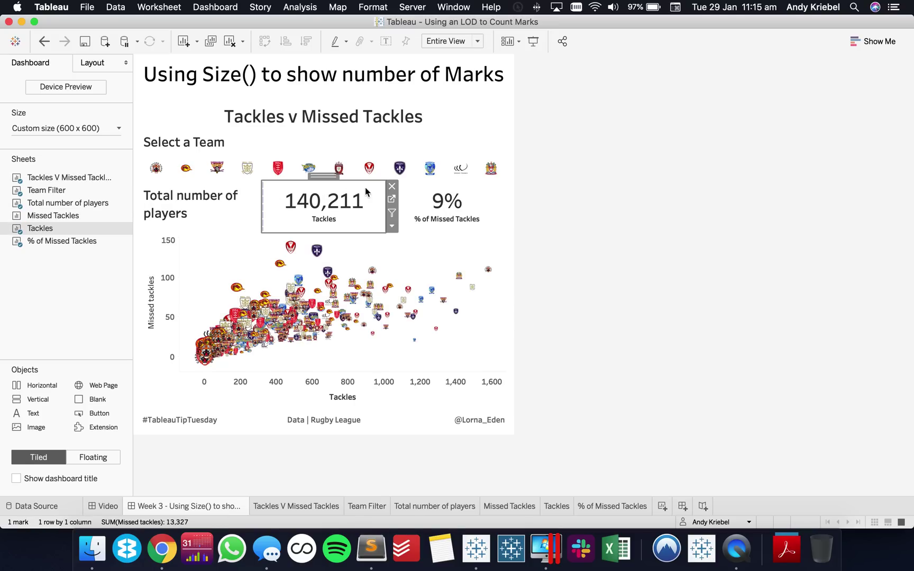
pyautogui.click(392, 186)
pyautogui.click(476, 195)
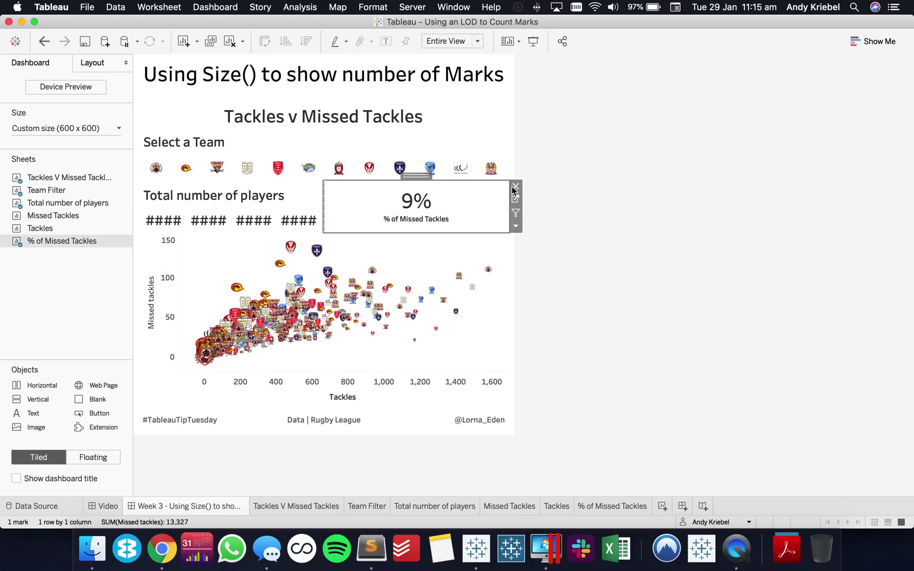
pyautogui.click(513, 187)
# Hide the title of the Total number of players KPI tile
pyautogui.click(264, 207)
pyautogui.rightClick(201, 192)
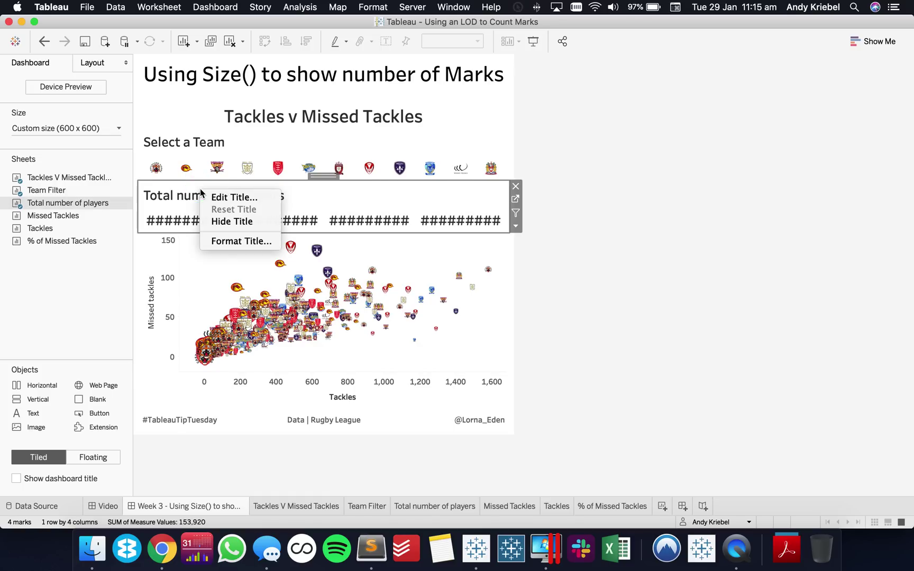
pyautogui.click(243, 220)
pyautogui.click(641, 261)
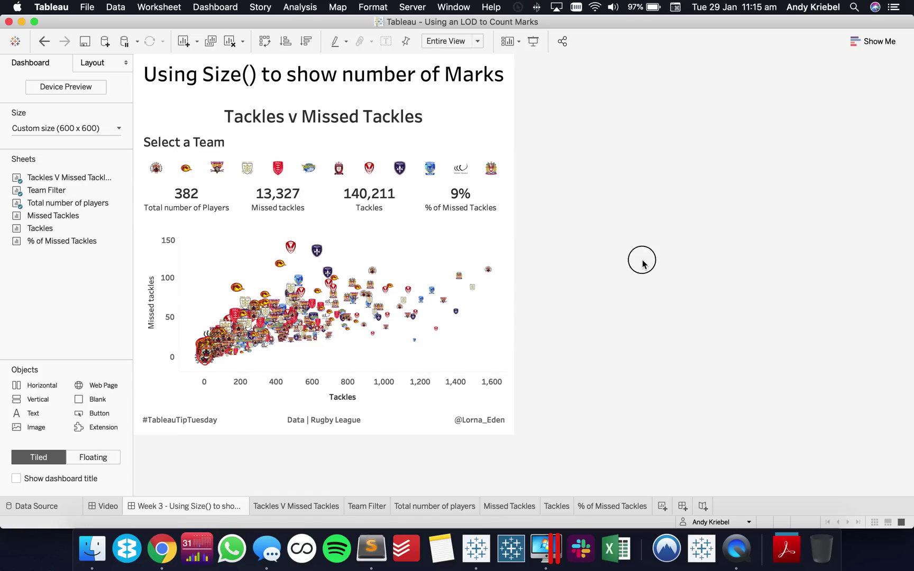
# Enlarge the <Measure Values> label font on the Total number of players sheet
pyautogui.click(472, 231)
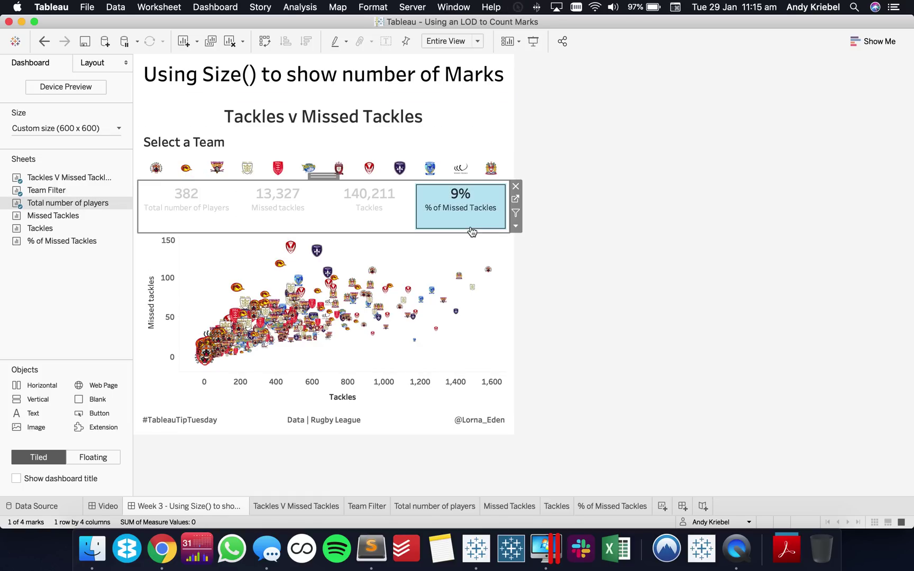
pyautogui.click(507, 207)
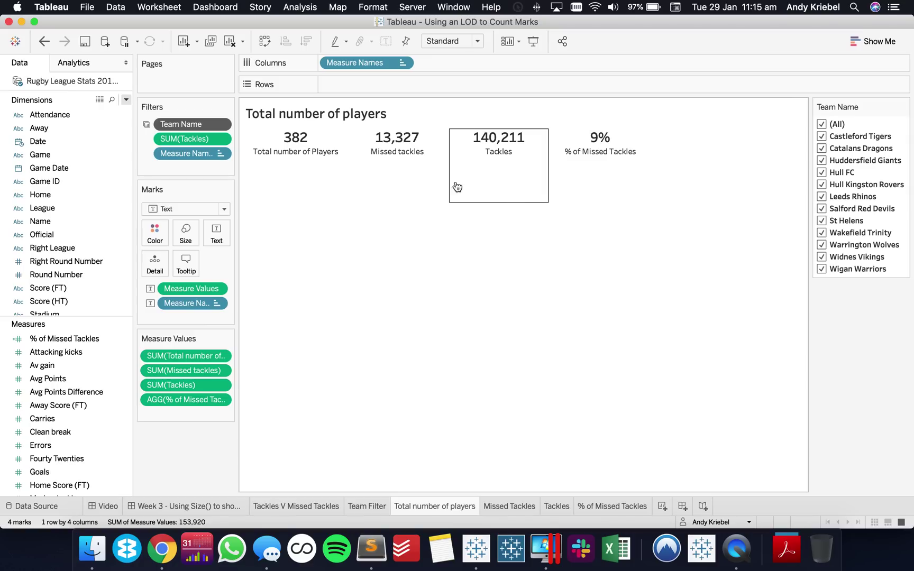
pyautogui.click(219, 239)
pyautogui.click(328, 261)
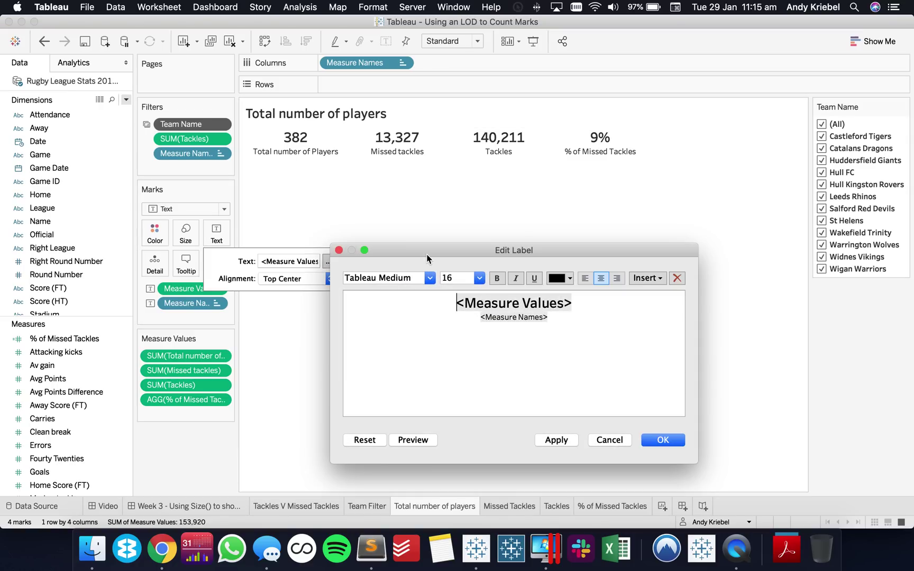
pyautogui.hotkey('shift', 'End')
pyautogui.click(480, 278)
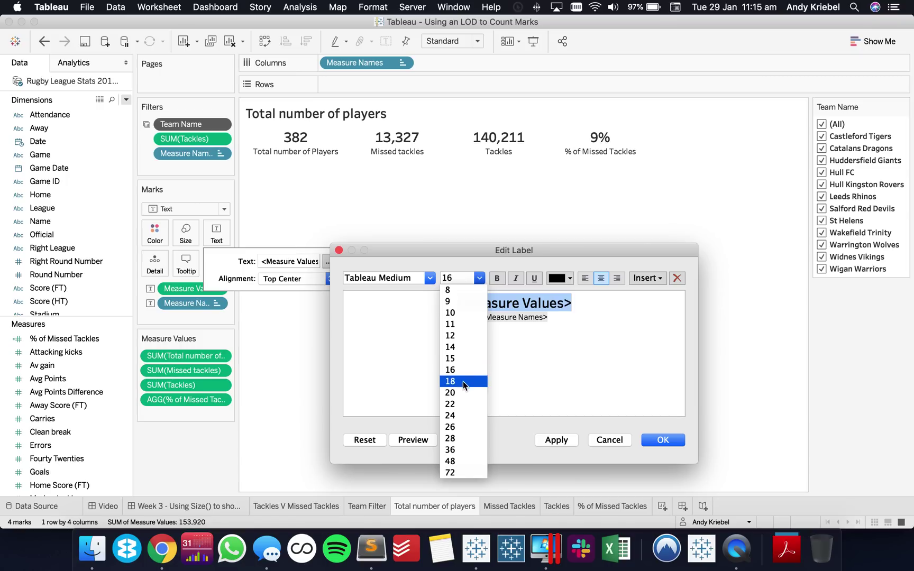
pyautogui.click(462, 393)
pyautogui.click(663, 439)
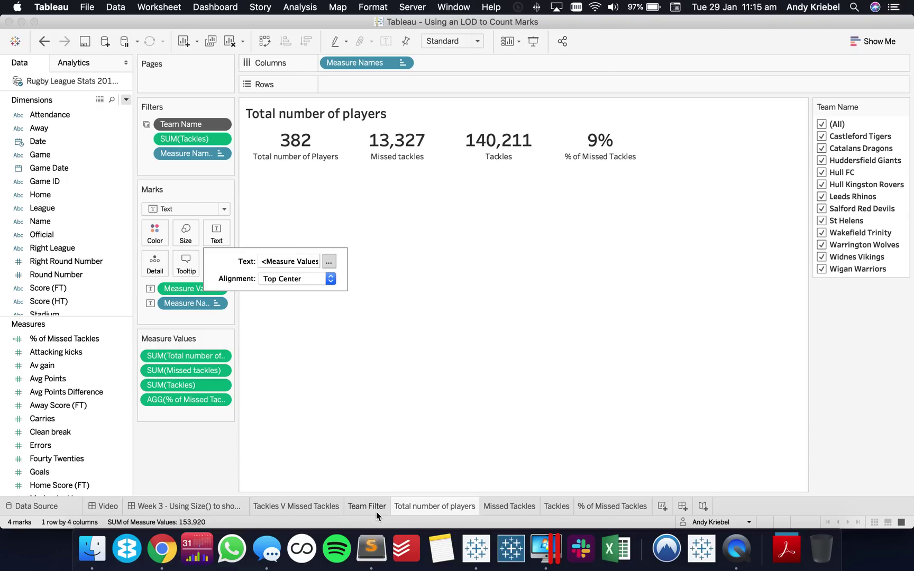
# Filter the Week 3 dashboard to Huddersfield Giants using the team logo
pyautogui.click(217, 507)
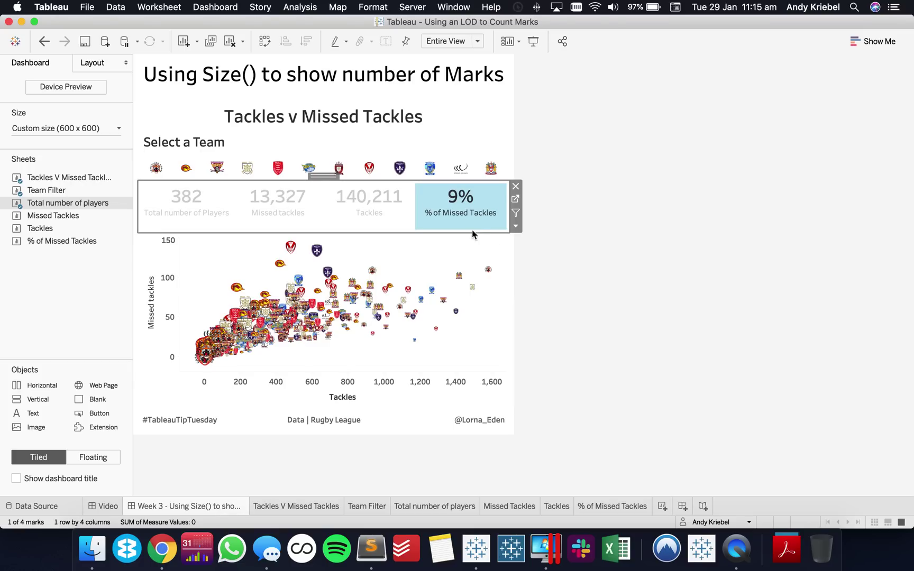
pyautogui.click(488, 204)
pyautogui.click(636, 235)
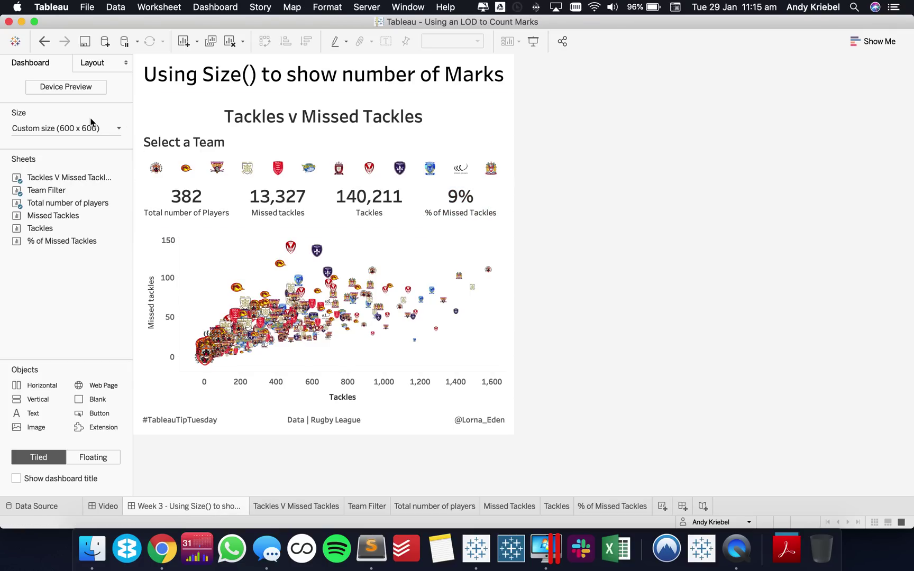
pyautogui.click(217, 169)
pyautogui.click(217, 169)
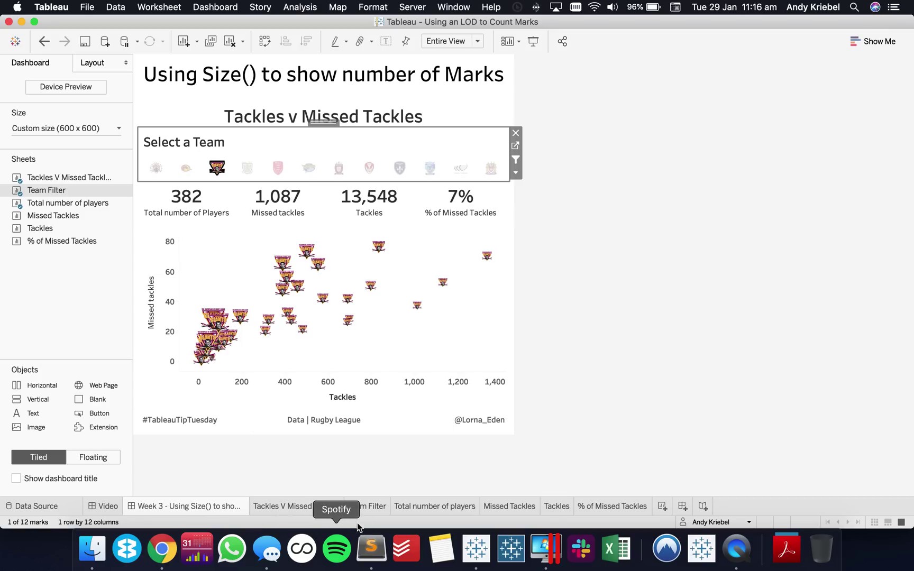
# Add the Action (Team Name) filter to context on the Total number of players sheet
pyautogui.click(433, 507)
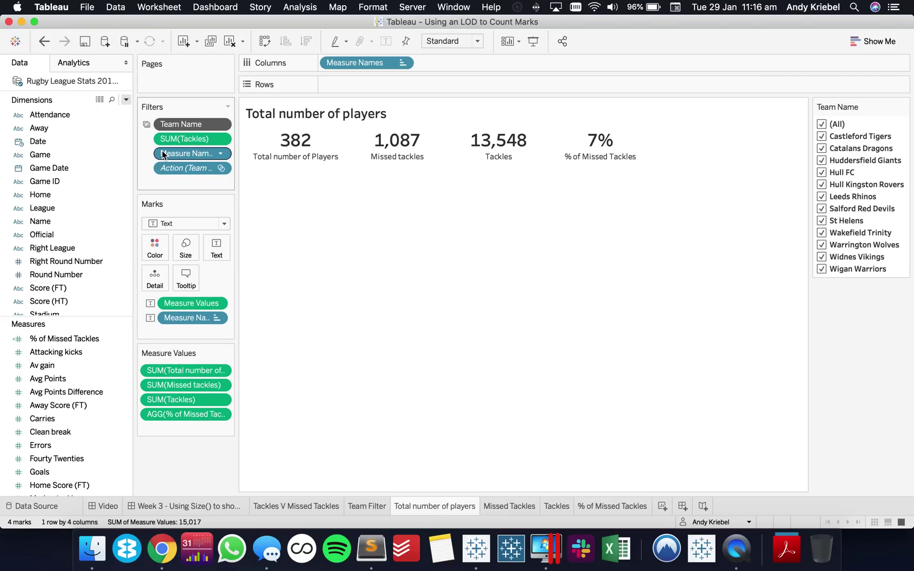
pyautogui.click(221, 169)
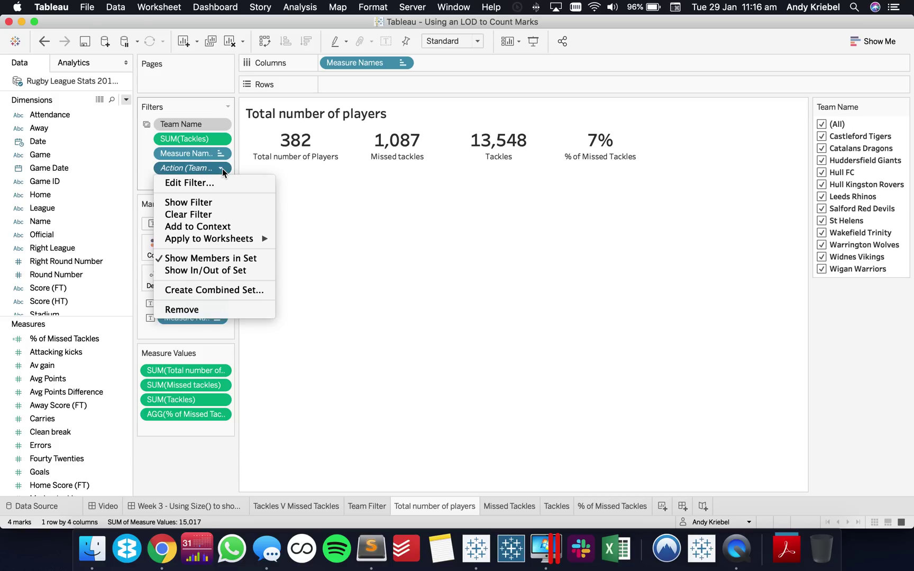
pyautogui.click(218, 227)
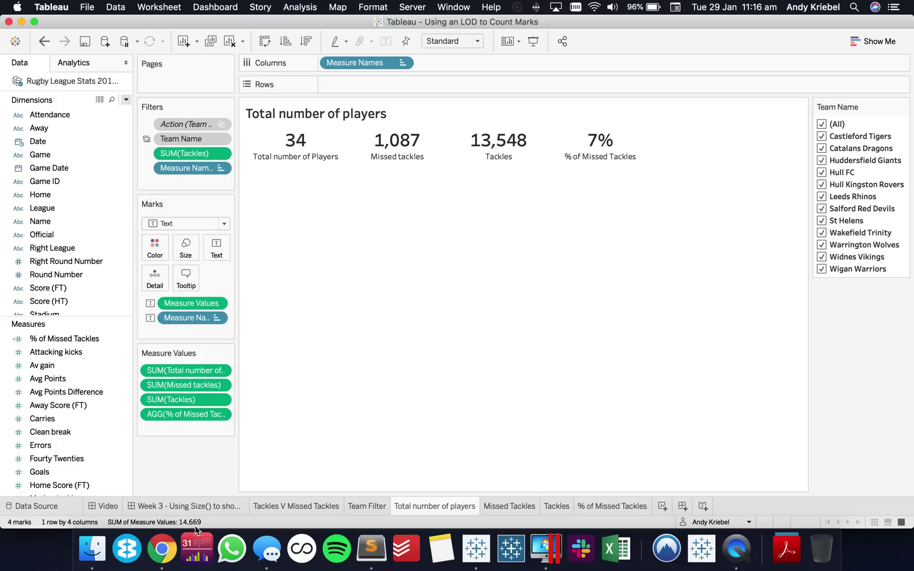
pyautogui.click(162, 549)
# Search 'tableau order of operations' in a new tab and open Tableau's Order of Operations help page
pyautogui.click(367, 30)
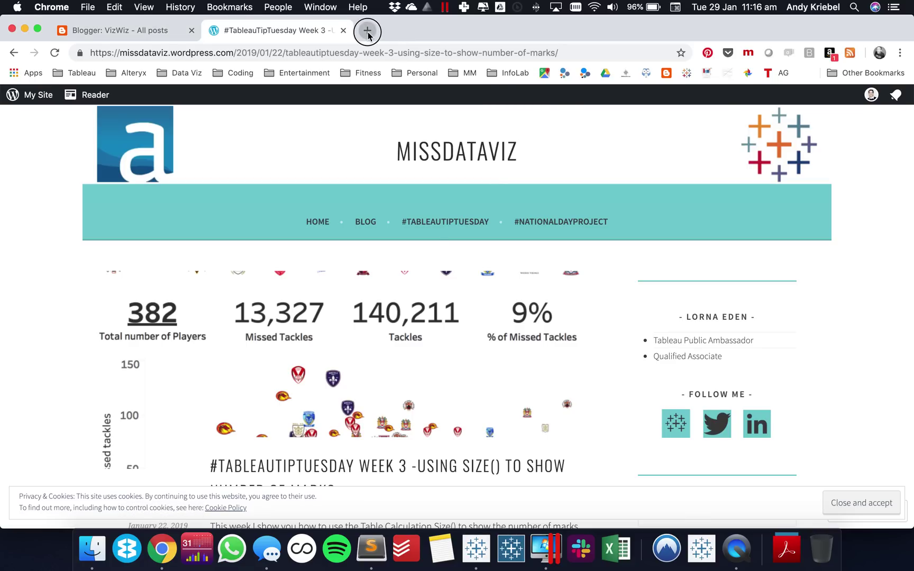
pyautogui.click(82, 73)
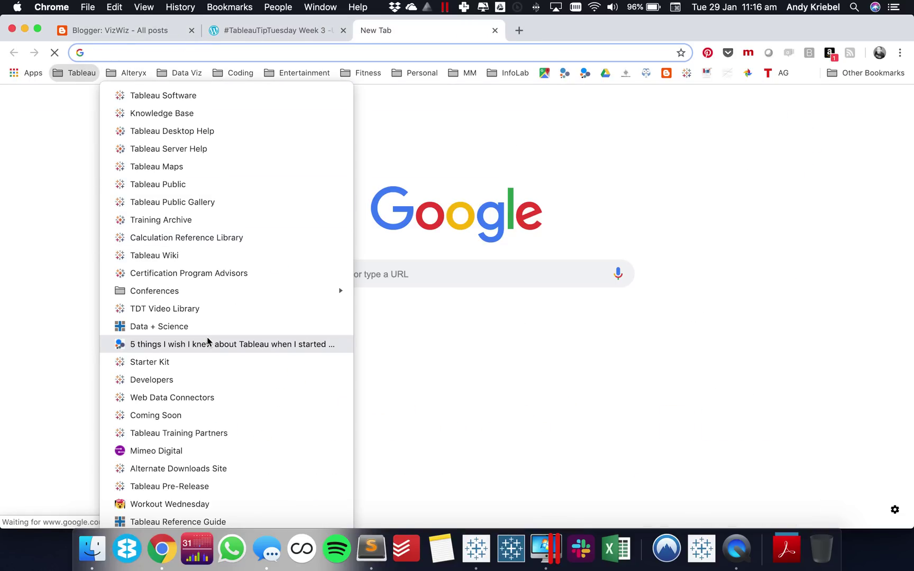
pyautogui.click(260, 62)
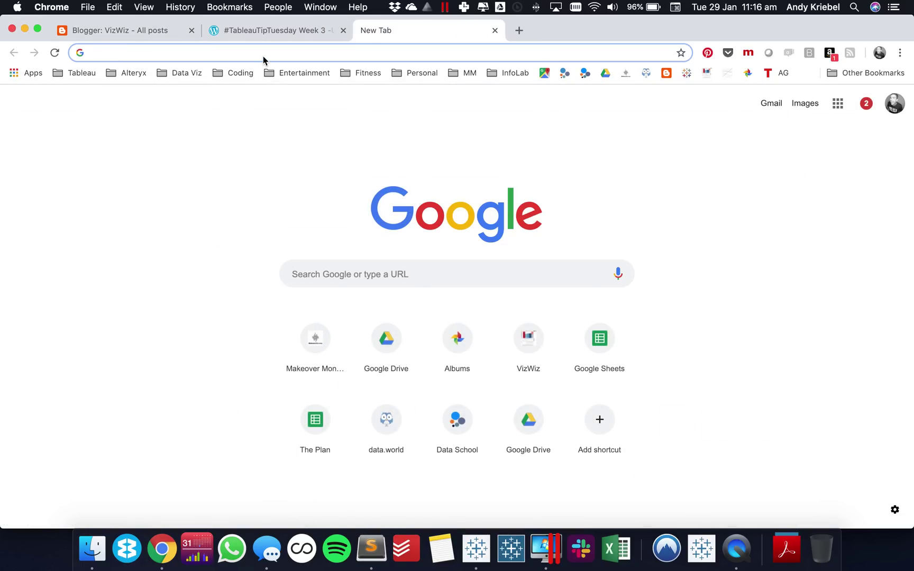
pyautogui.write('tableau ord')
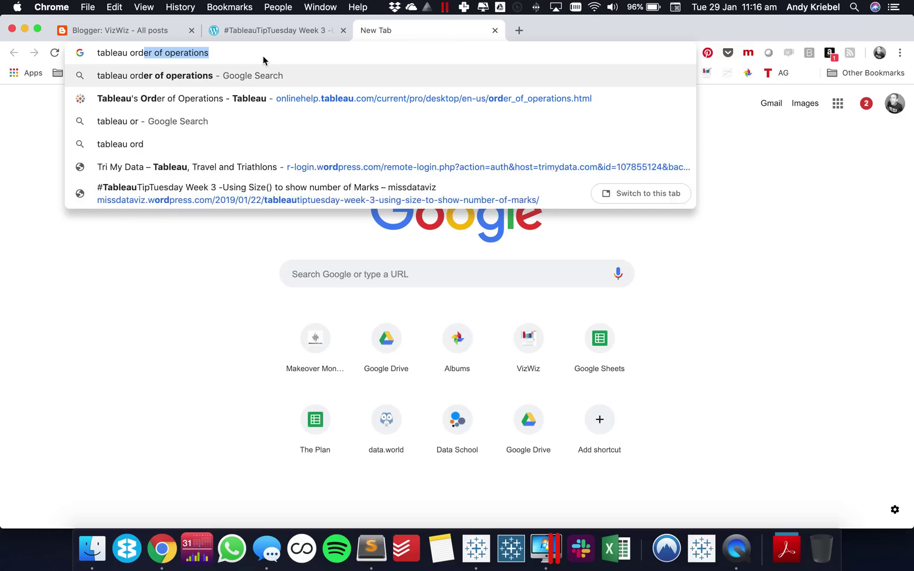
pyautogui.press('Return')
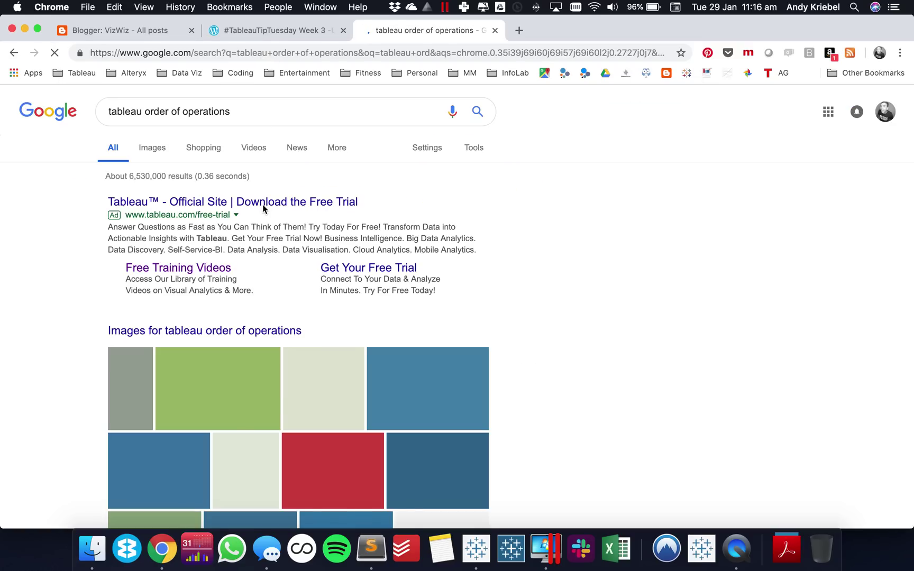
pyautogui.scroll(-6, 225, 342)
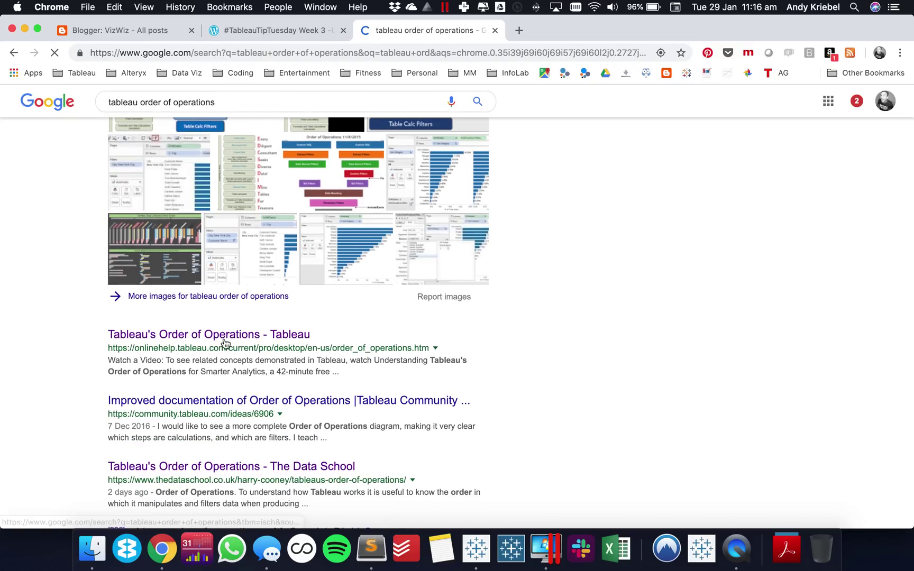
pyautogui.click(218, 332)
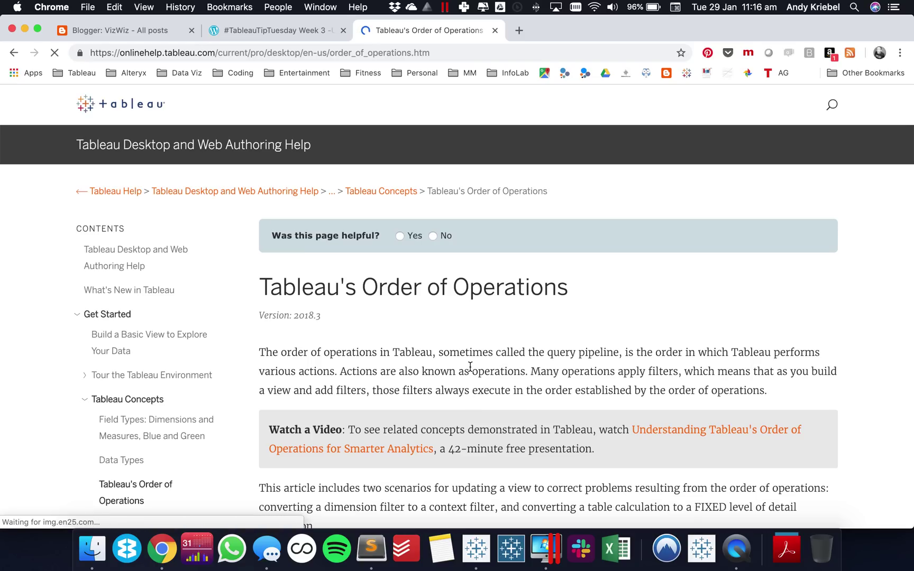
# Scroll to the order of operations diagram, then return to the blog post and Tableau
pyautogui.scroll(-8, 471, 367)
pyautogui.scroll(-6, 470, 367)
pyautogui.scroll(1, 469, 367)
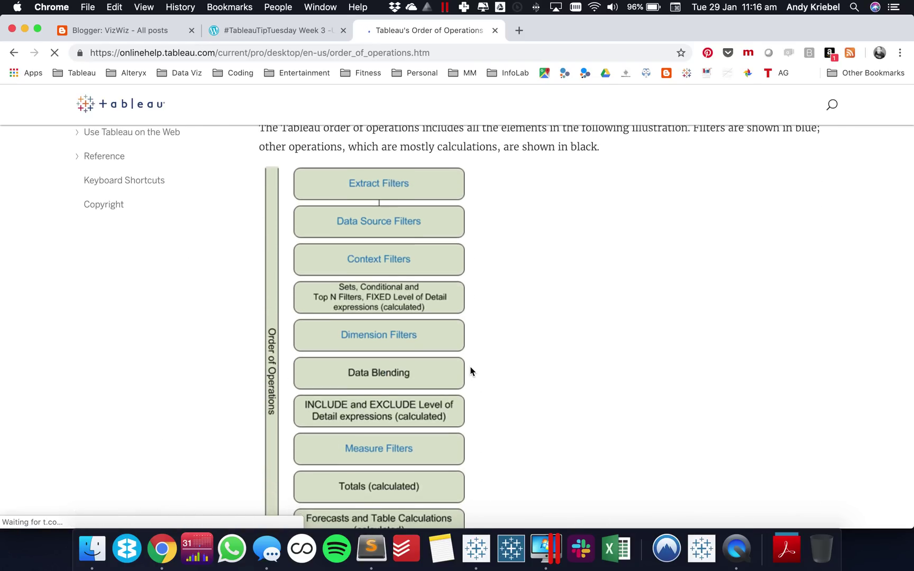
pyautogui.scroll(-1, 469, 367)
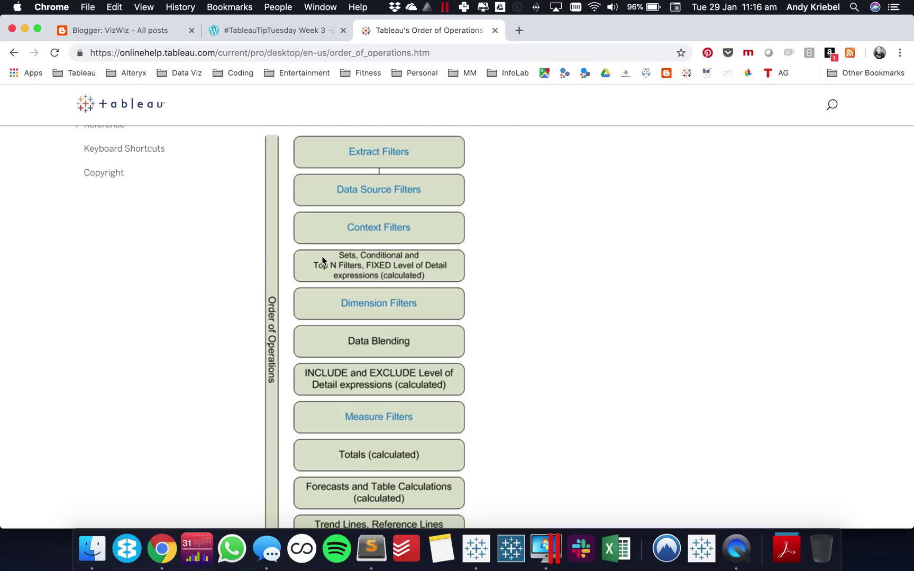
pyautogui.moveTo(290, 254); pyautogui.dragTo(326, 254)
pyautogui.click(287, 30)
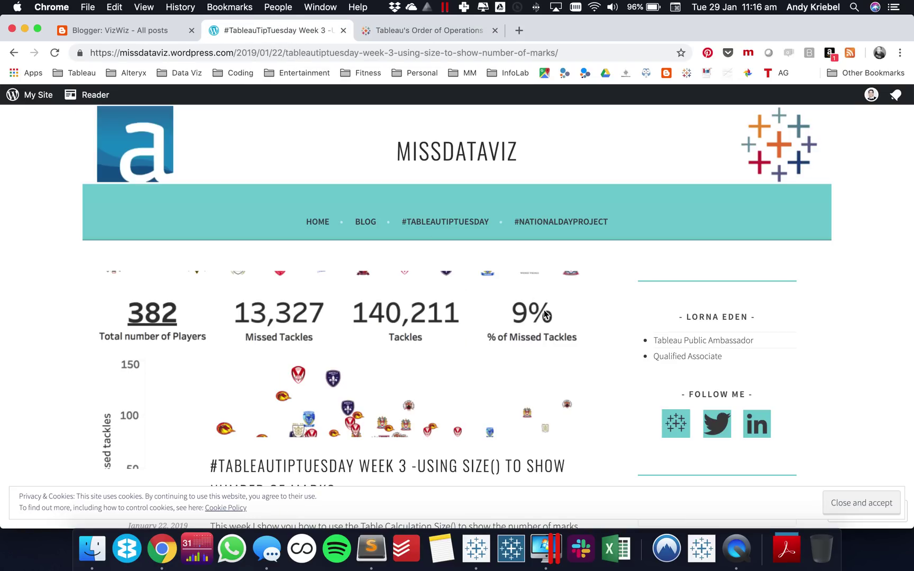
pyautogui.press('super+Tab')
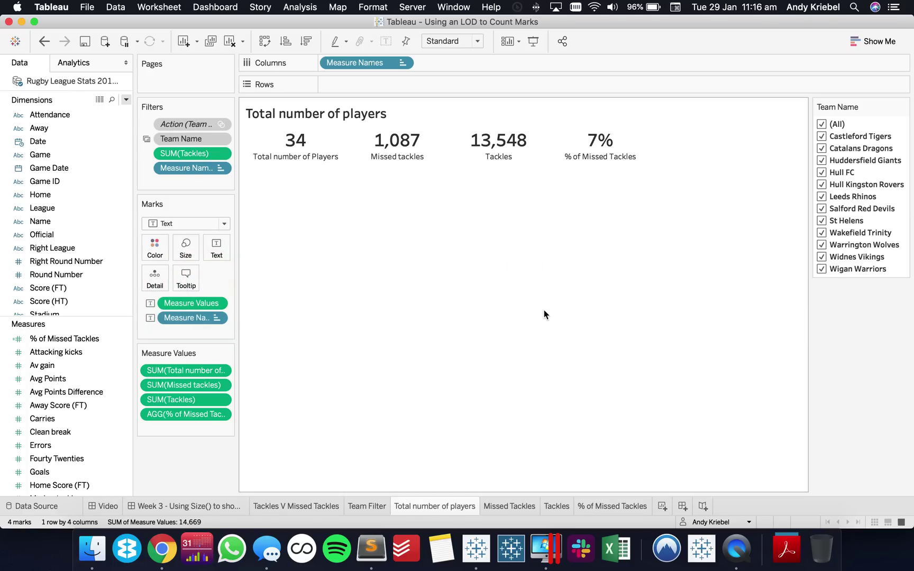
# Delete the Missed Tackles, Tackles and % of Missed Tackles sheets
pyautogui.click(507, 506)
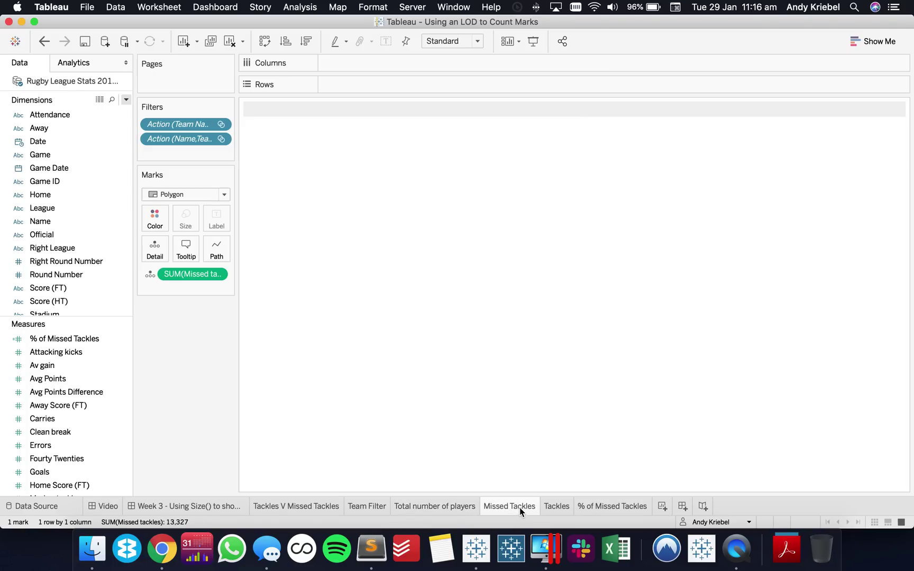
pyautogui.rightClick(615, 503)
pyautogui.click(640, 364)
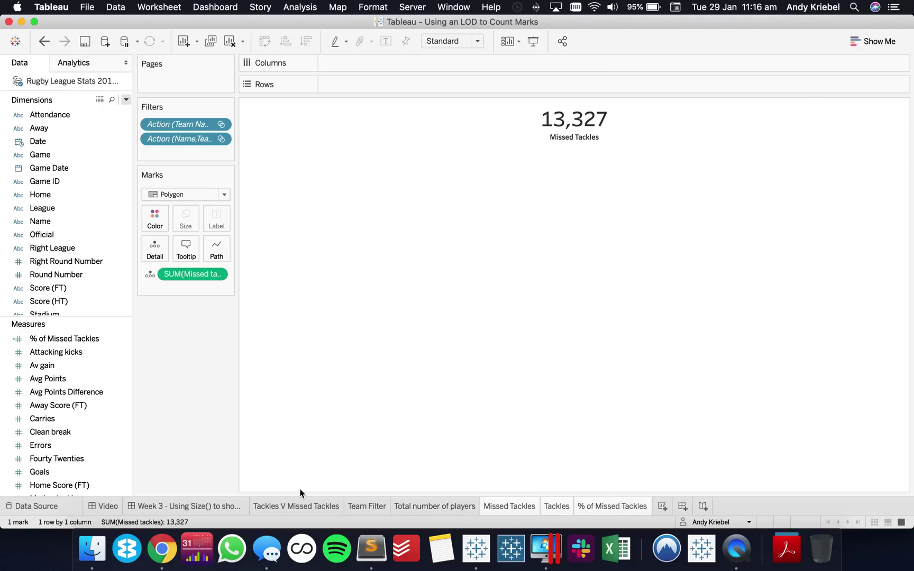
# Change the dashboard title's 'Size()' to 'an LOD', making 'Using an LOD to show number of Marks'
pyautogui.click(189, 509)
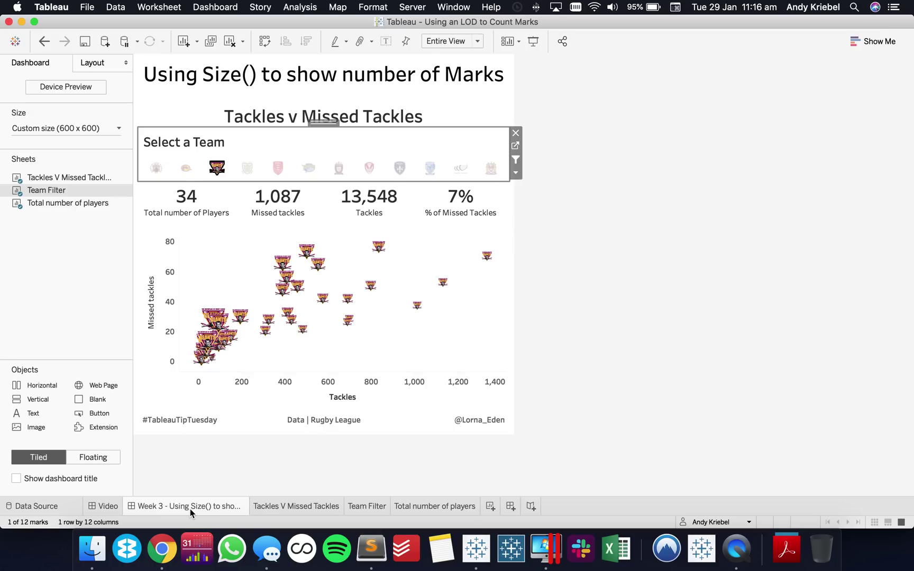
pyautogui.doubleClick(294, 77)
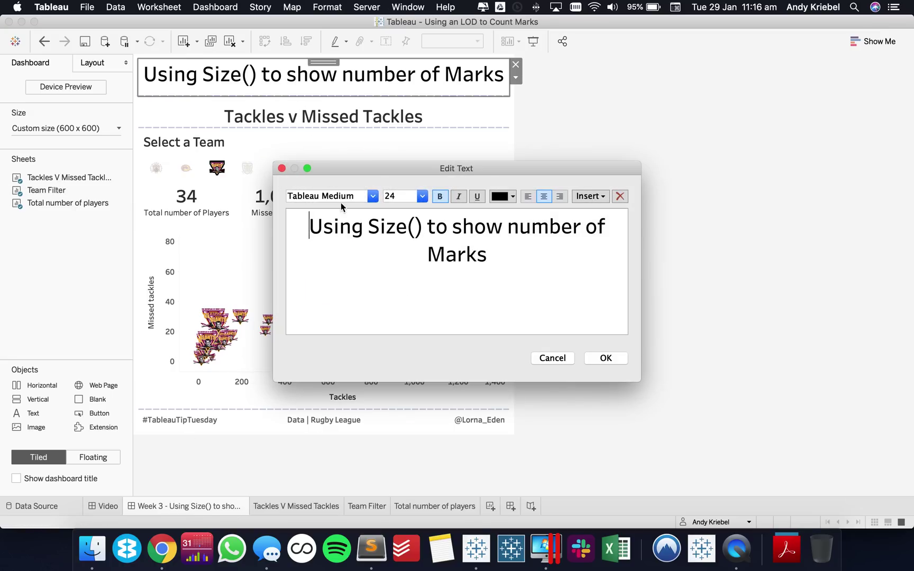
pyautogui.moveTo(369, 226); pyautogui.dragTo(419, 227)
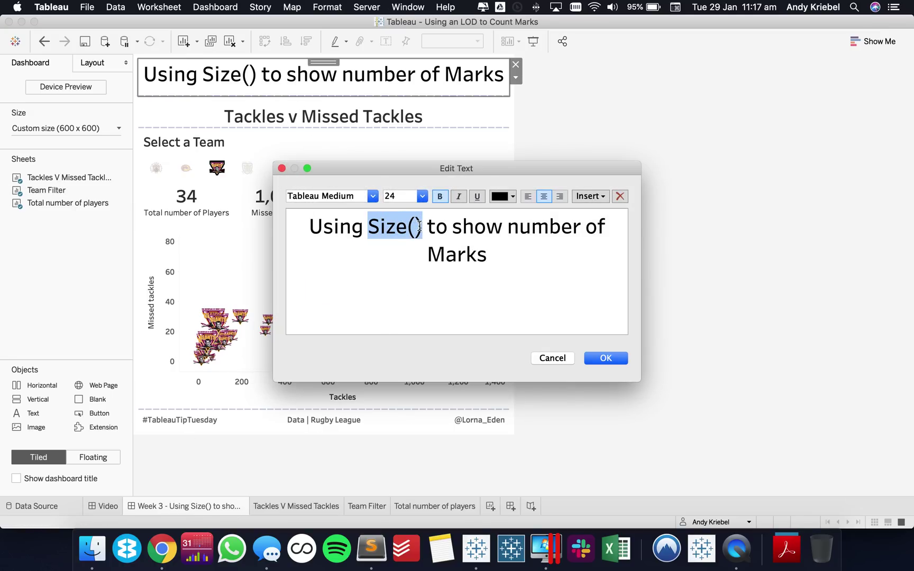
pyautogui.write('an ')
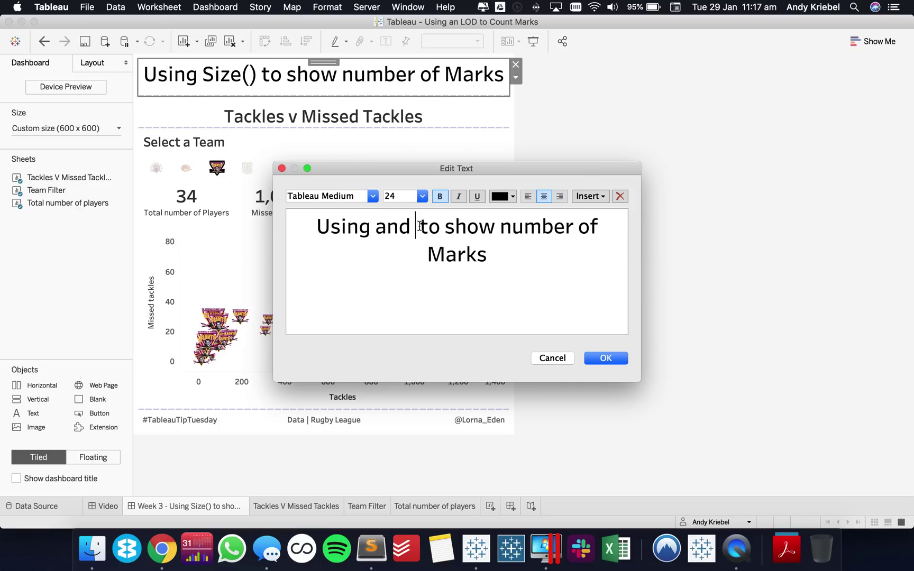
pyautogui.write('LOD')
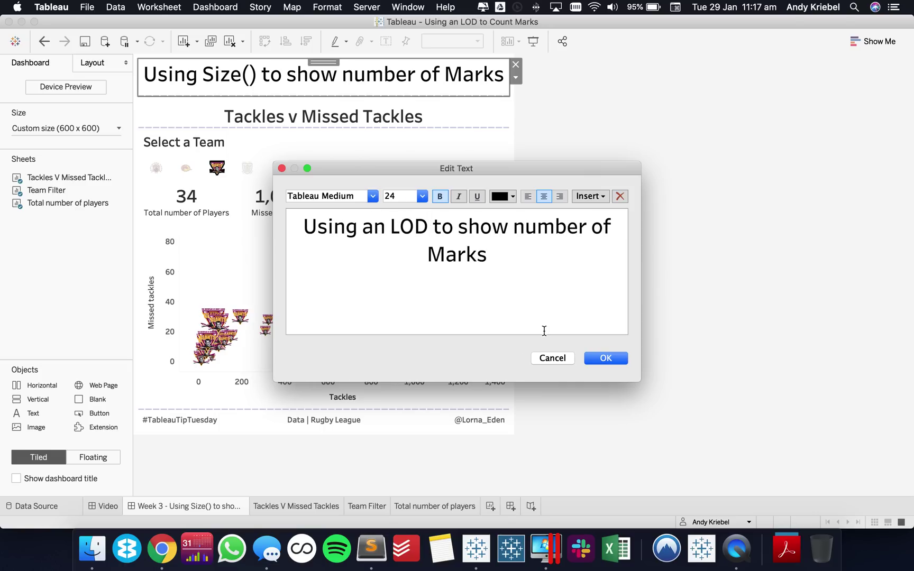
pyautogui.click(600, 360)
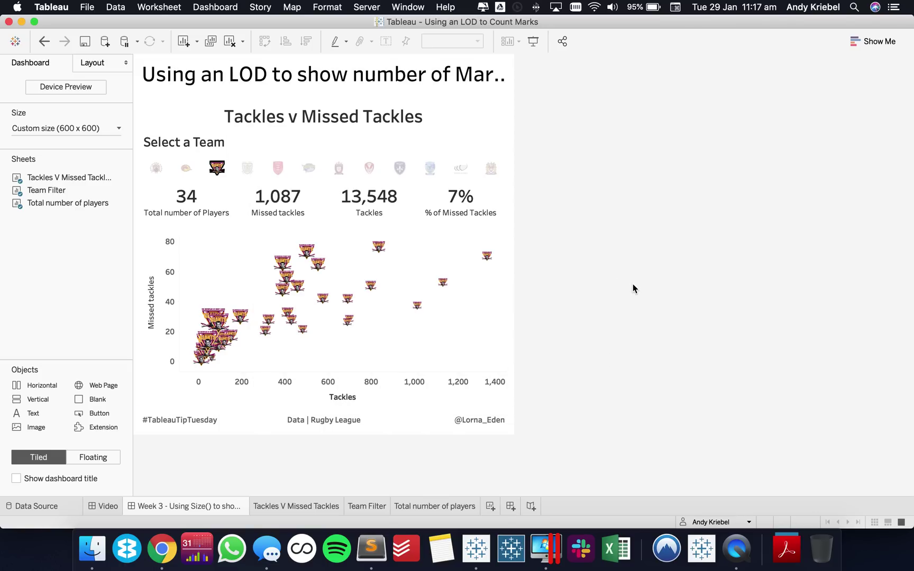
# Switch the team filter from Huddersfield Giants to Wakefield Trinity and lasso the 12 left-cluster player marks
pyautogui.click(216, 167)
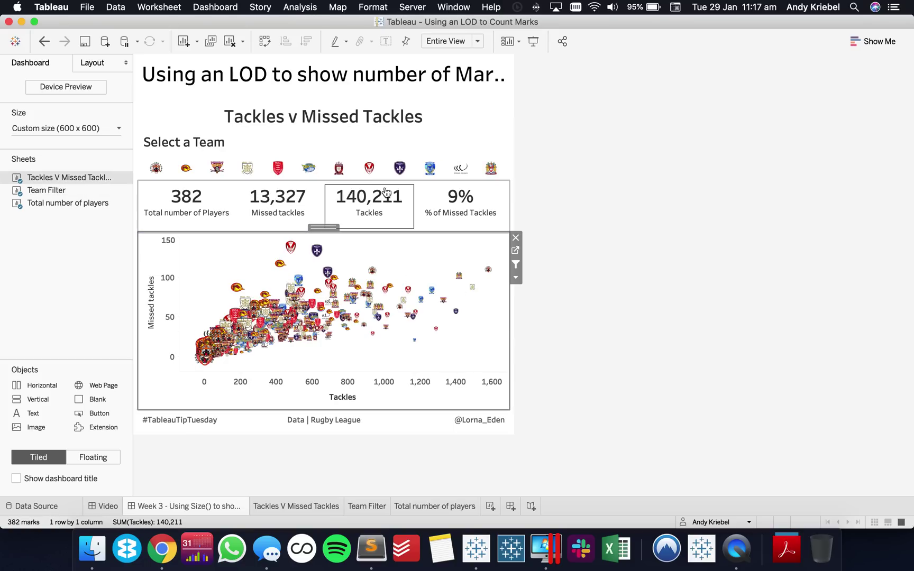
pyautogui.click(401, 169)
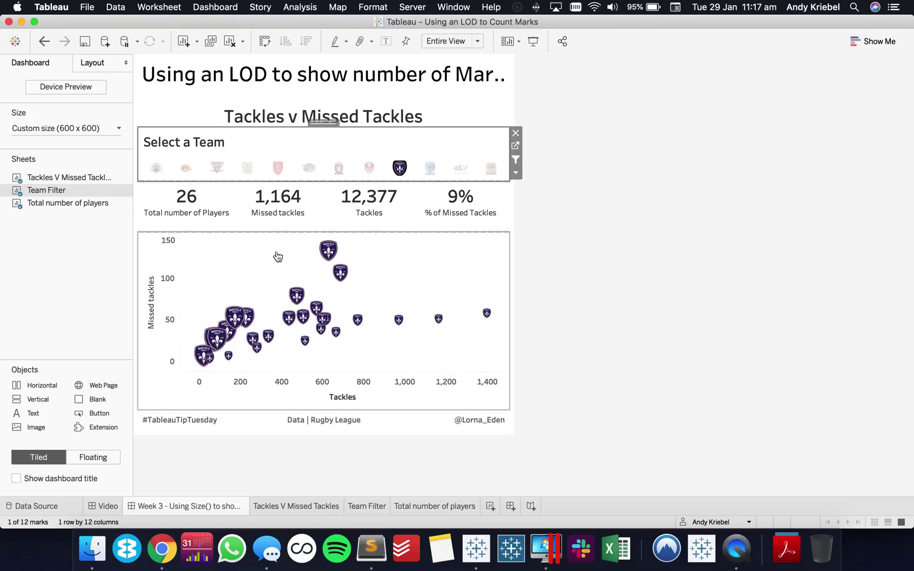
pyautogui.click(284, 338)
pyautogui.moveTo(285, 338); pyautogui.dragTo(285, 371)
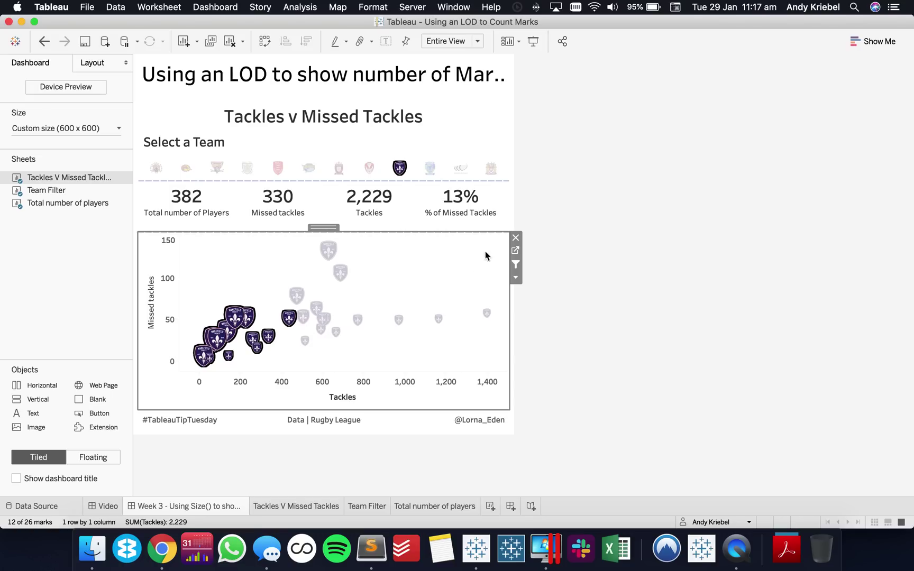
# Add the Action (Name) filter to context on the Total number of players sheet
pyautogui.click(515, 253)
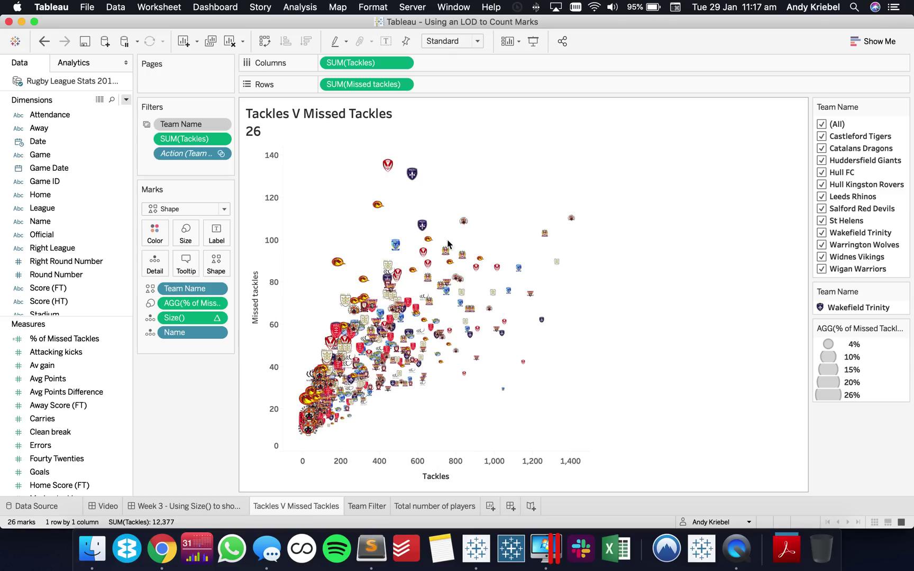
pyautogui.click(221, 154)
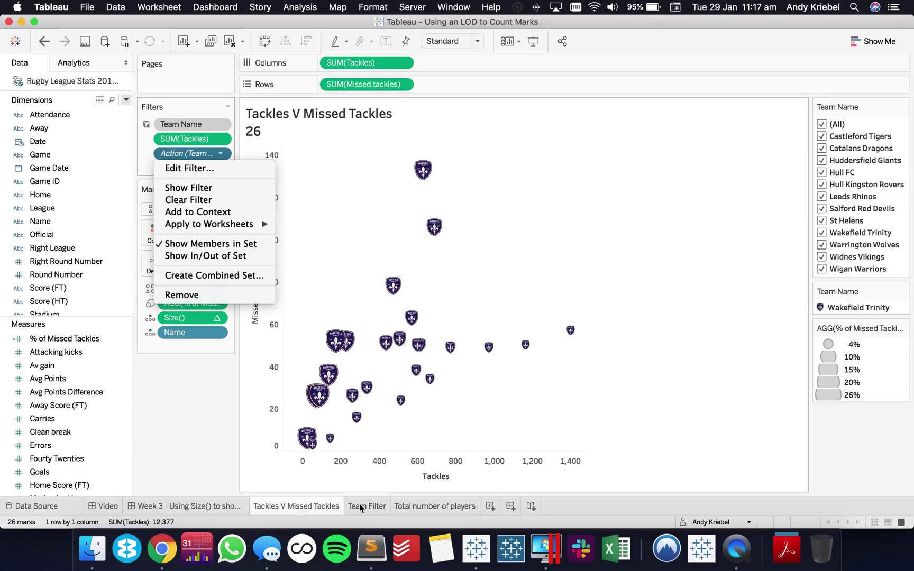
pyautogui.click(417, 508)
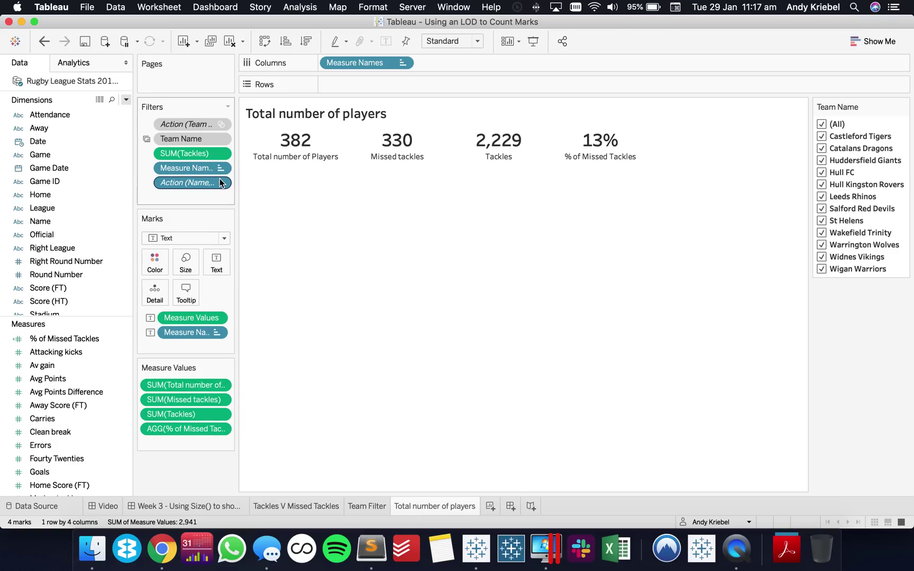
pyautogui.click(220, 182)
pyautogui.click(213, 241)
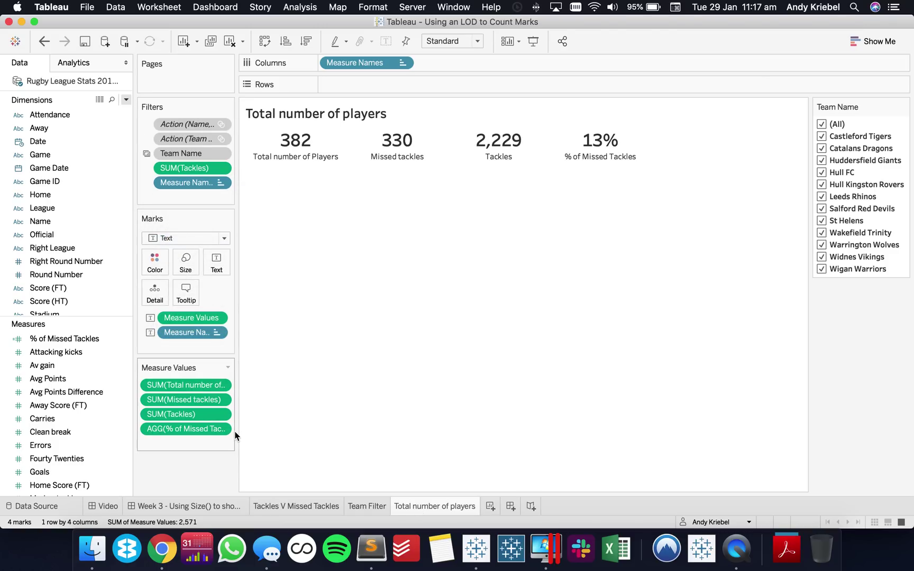
# Test lasso selections on the dashboard, then clear the marks and the Wakefield Trinity filter
pyautogui.click(183, 507)
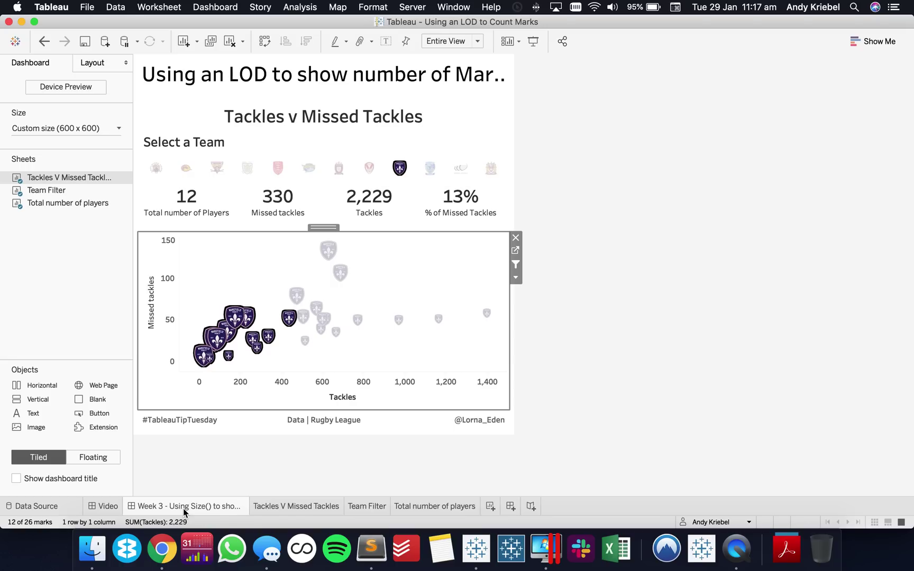
pyautogui.click(252, 289)
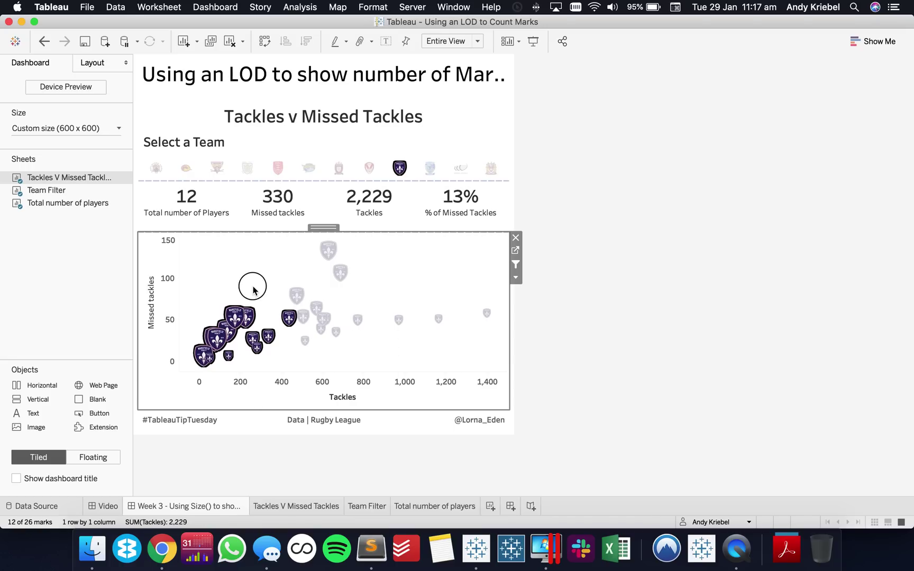
pyautogui.click(394, 290)
pyautogui.moveTo(386, 287); pyautogui.dragTo(495, 355)
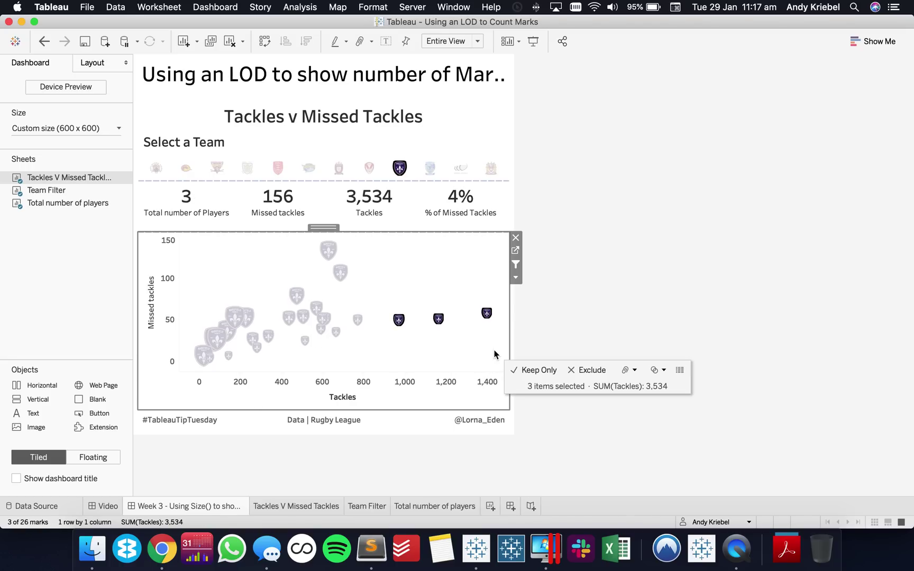
pyautogui.click(443, 286)
pyautogui.click(399, 167)
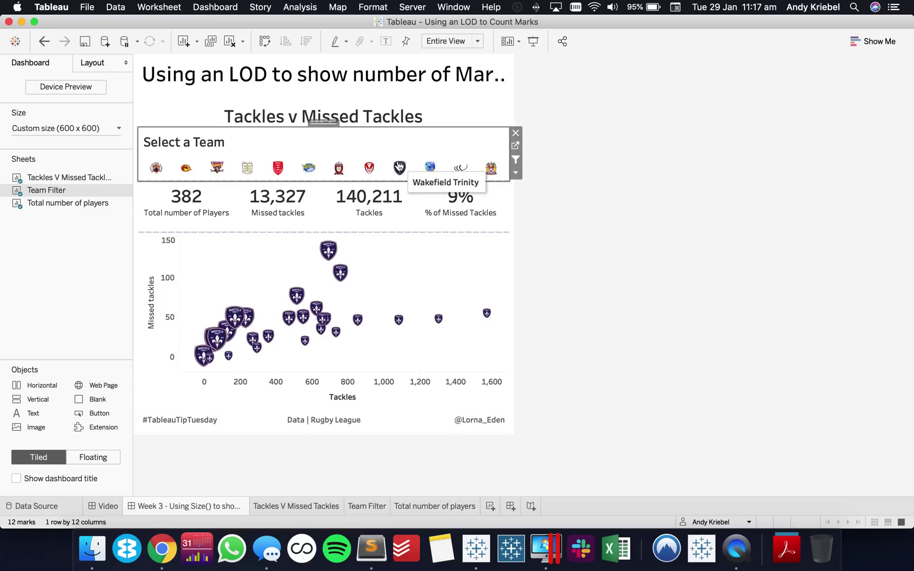
pyautogui.click(584, 295)
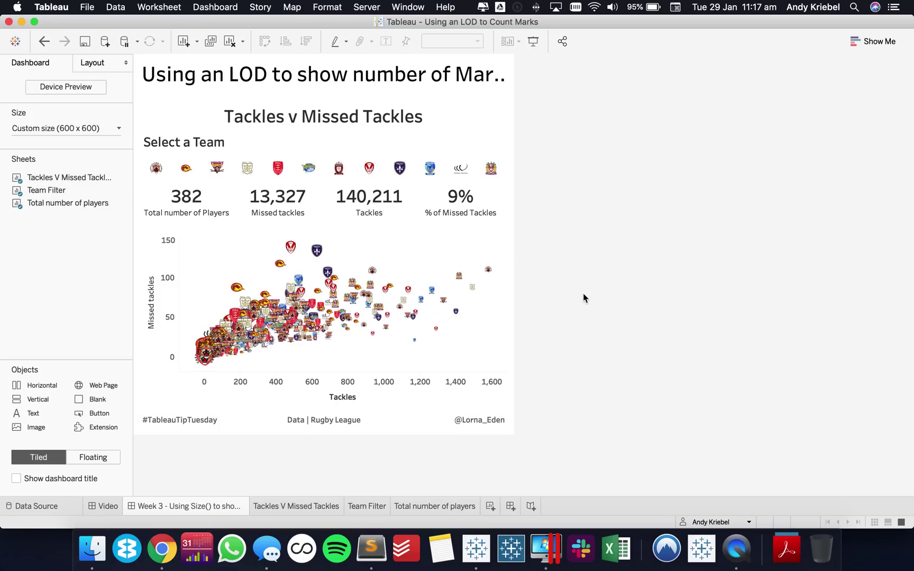